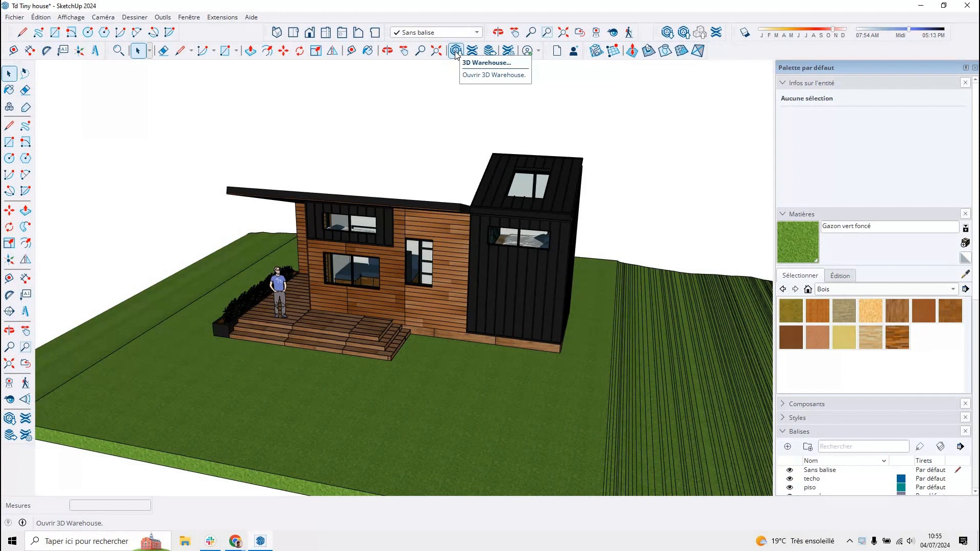
Import the "Chaise vitra" file from the desktop, place it on the lawn in front of the house, and maximize the SketchUp window.
double_click(756, 8)
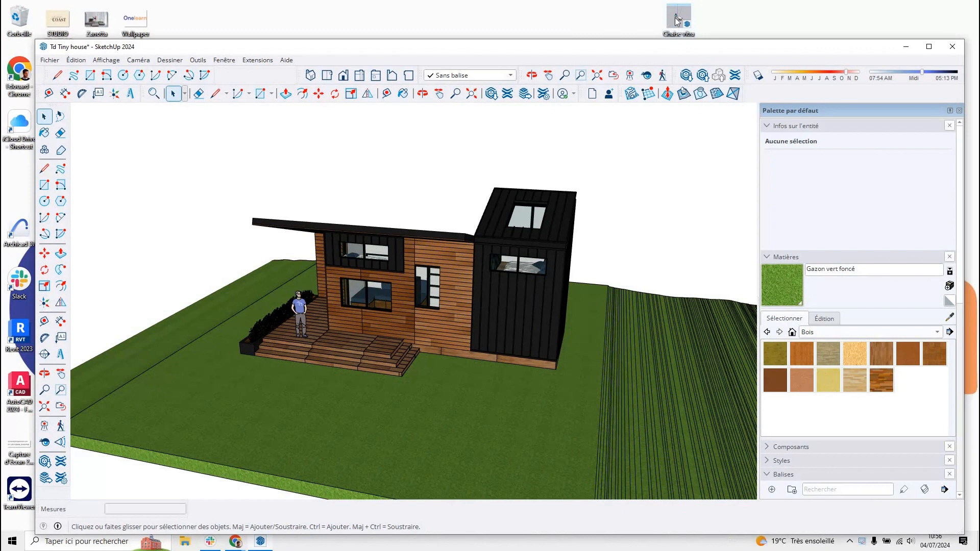
mouse_move(677, 21)
left_mouse_down()
mouse_move(659, 117)
mouse_move(612, 245)
mouse_move(503, 338)
left_mouse_up()
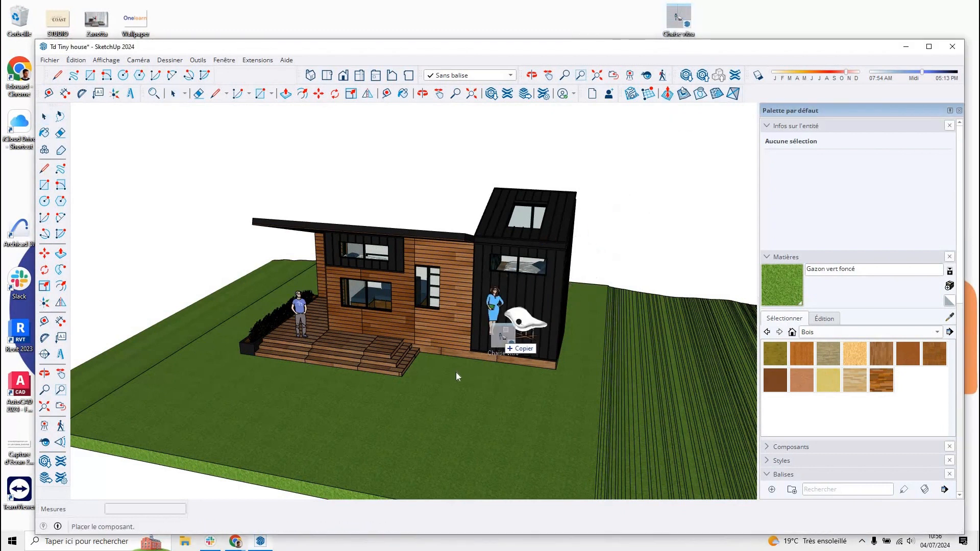
left_click_drag(456, 373, 448, 379)
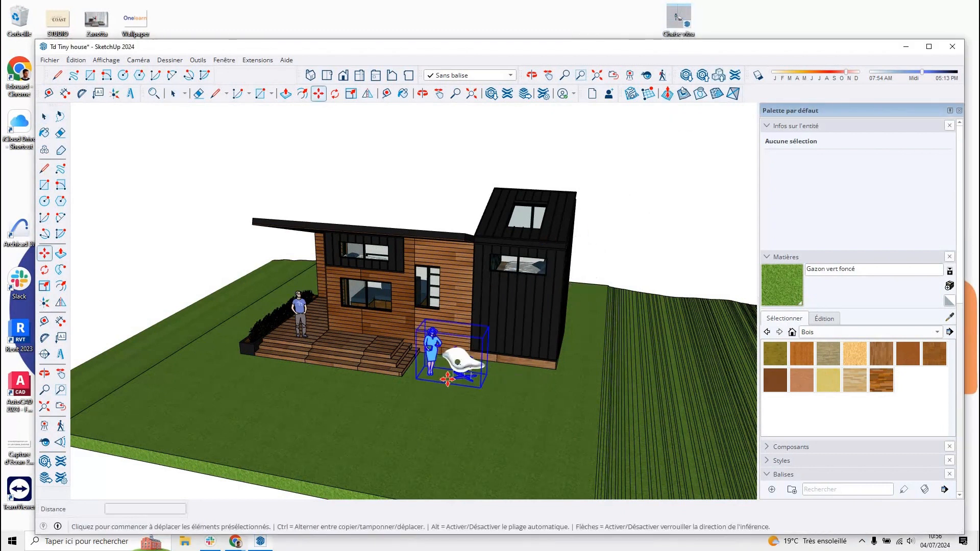
left_click(448, 379)
scroll(456, 389, "up", 3)
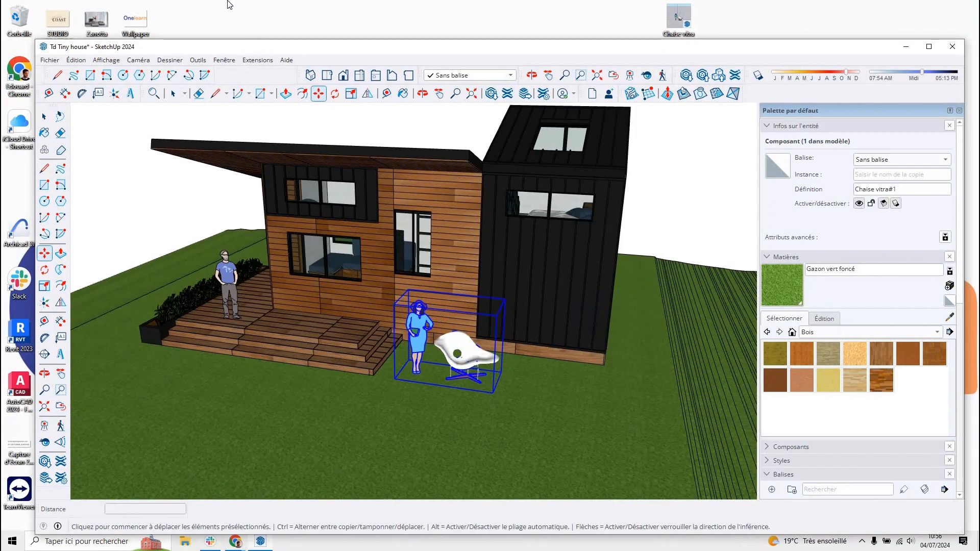
left_click_drag(251, 47, 227, 0)
key("space")
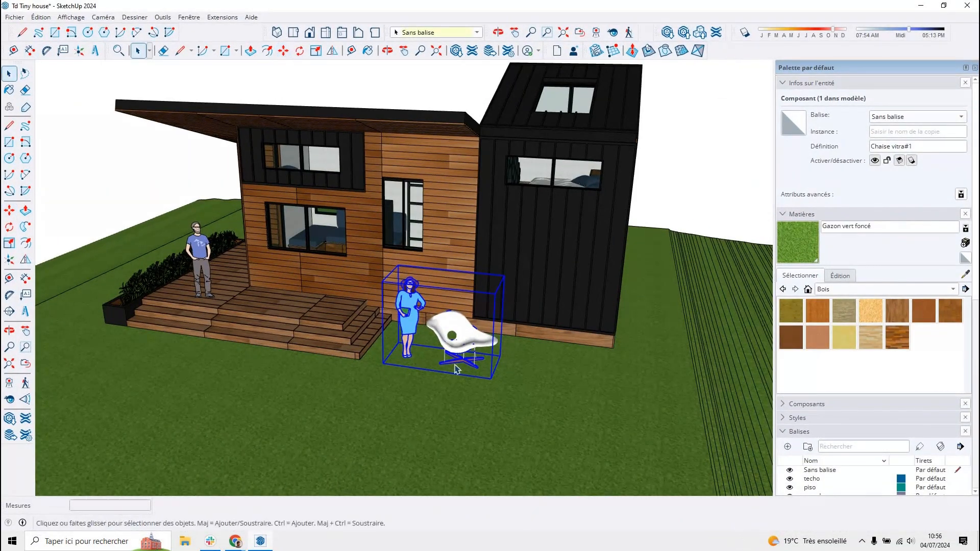
Open the imported chair component for editing, delete the woman figure beside the chair, and leave the component.
left_click(461, 372)
scroll(462, 373, "up", 1)
scroll(443, 347, "down", 2)
scroll(443, 336, "up", 1)
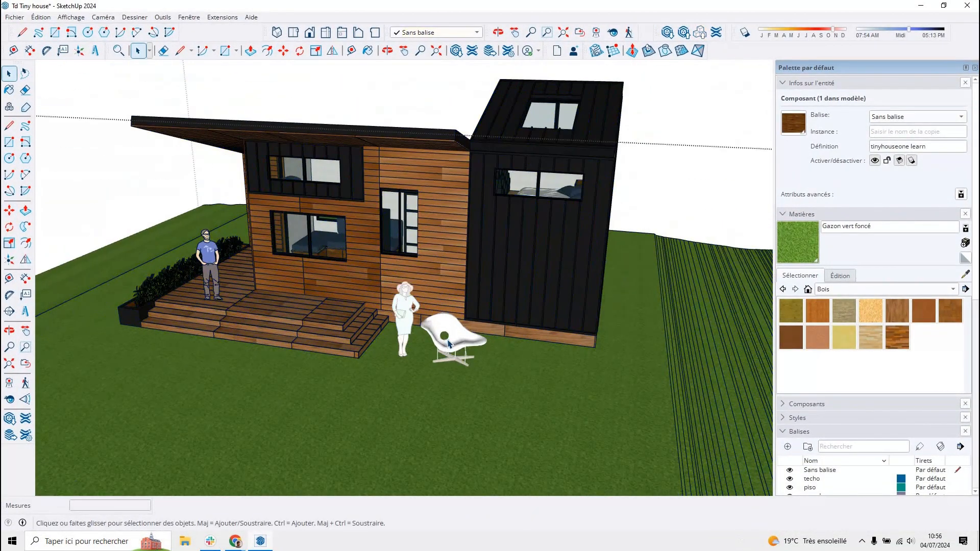
double_click(444, 336)
left_click(444, 336)
left_click(405, 315)
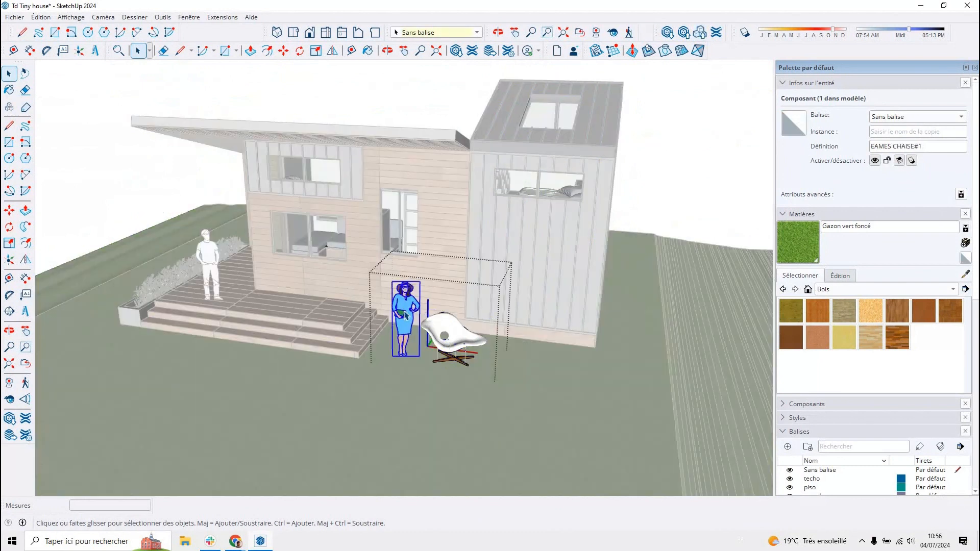
key("Delete")
left_click(419, 334)
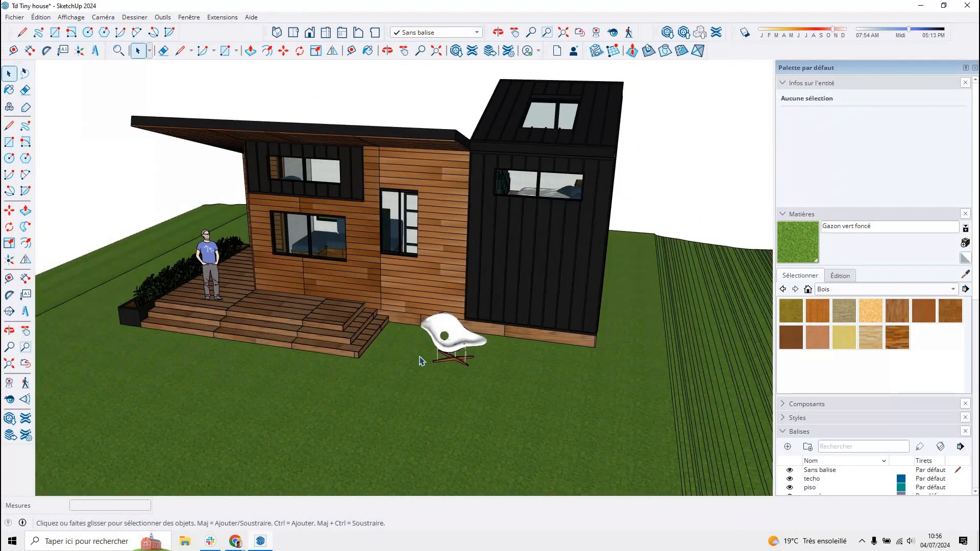
Move the chair by its base corner from the lawn onto the wooden terrace in front of the large window.
left_click(431, 376)
key("m")
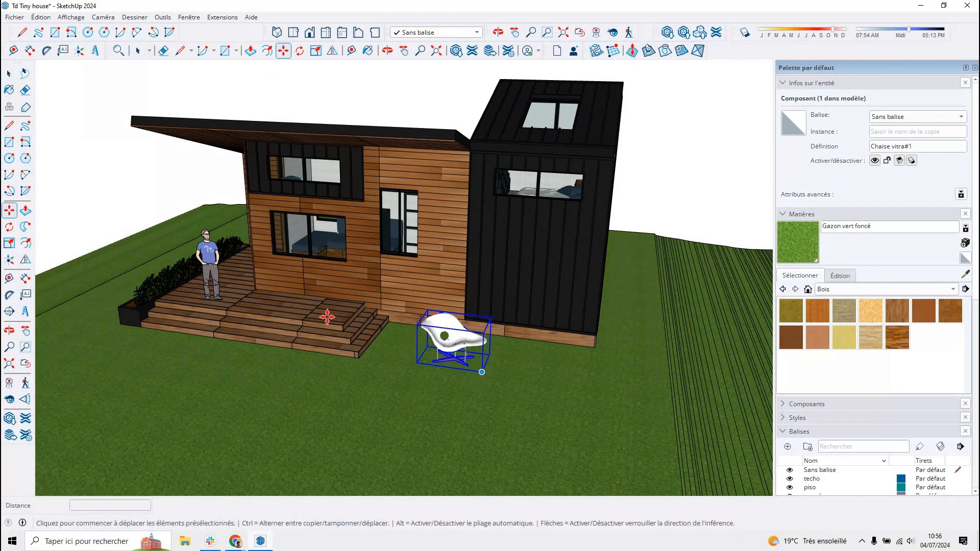
left_click(482, 372)
left_click(336, 317)
key("space")
scroll(456, 339, "down", 2)
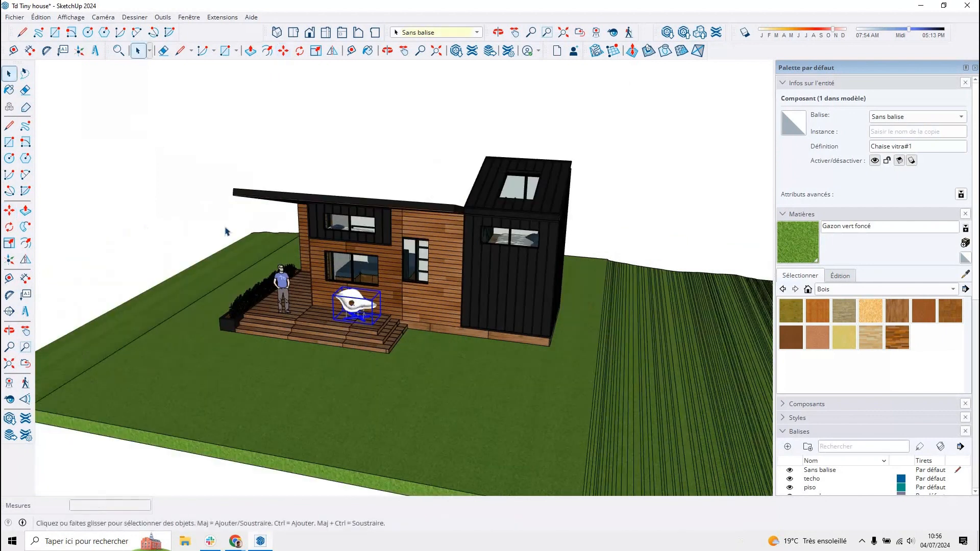
left_click(201, 254)
key("ctrl+t")
scroll(332, 318, "up", 3)
middle_click_drag(542, 306, 605, 309)
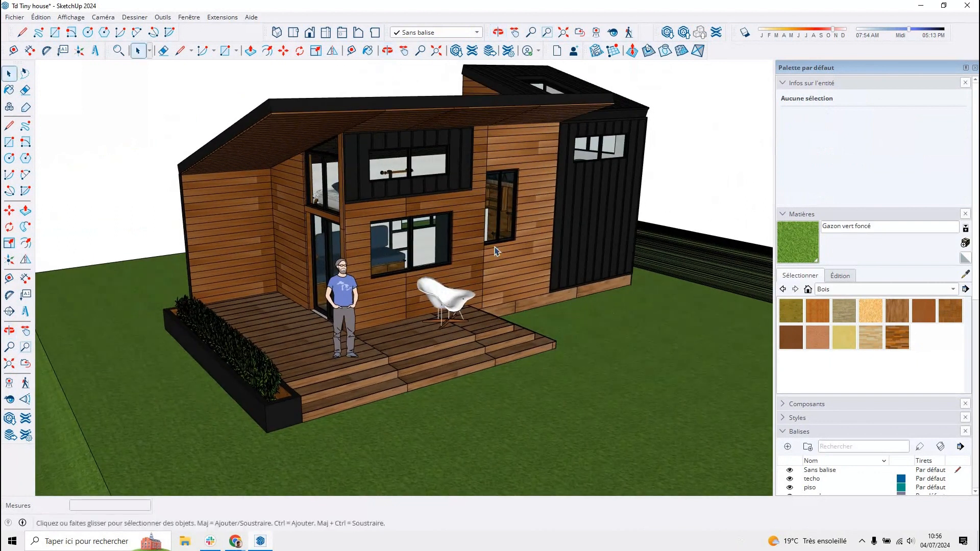
Open 3D Warehouse, search it for "chaise", and browse the chair models.
left_click(455, 53)
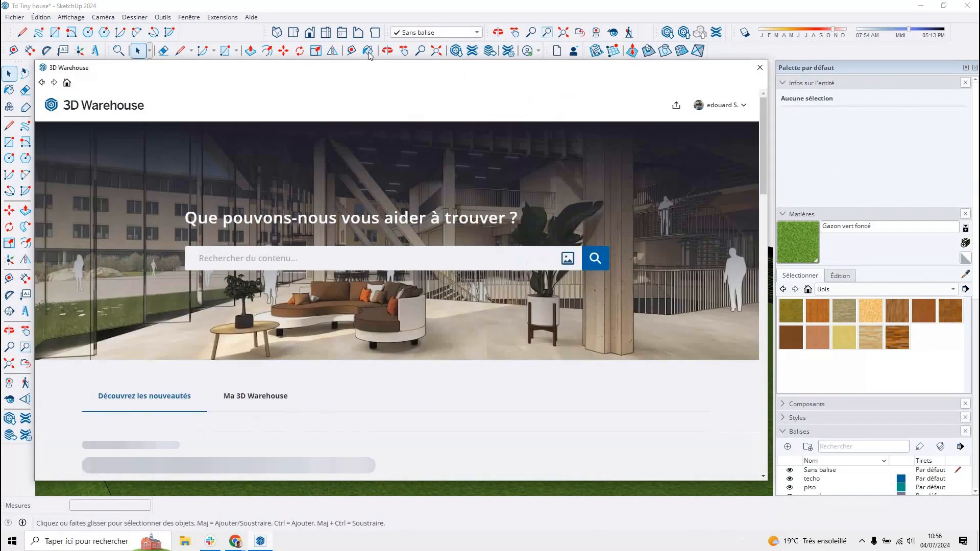
left_click_drag(323, 69, 370, 53)
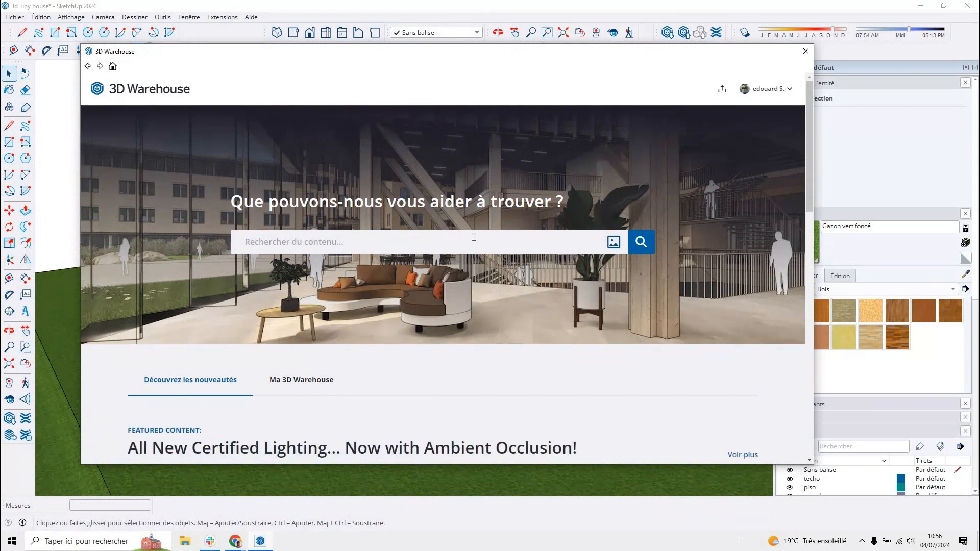
scroll(465, 244, "down", 4)
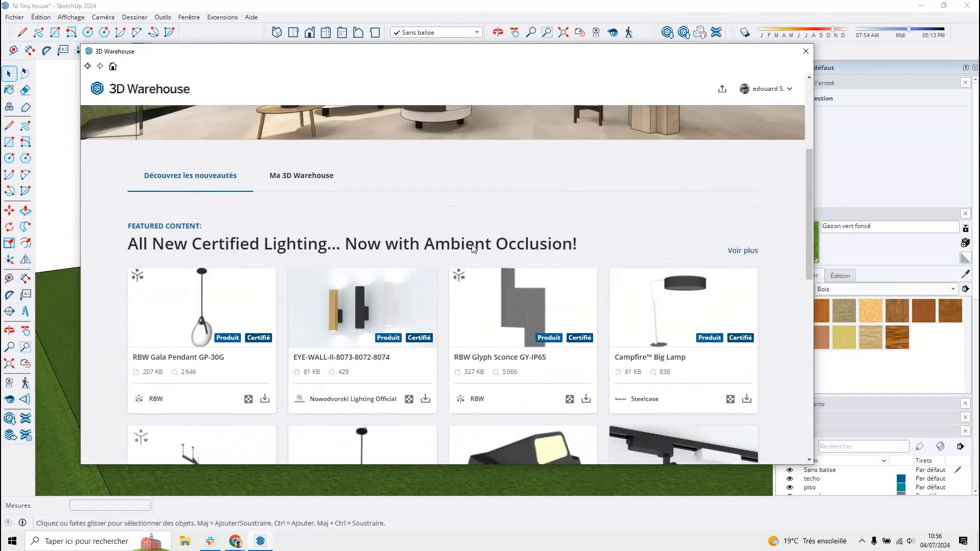
scroll(417, 234, "up", 4)
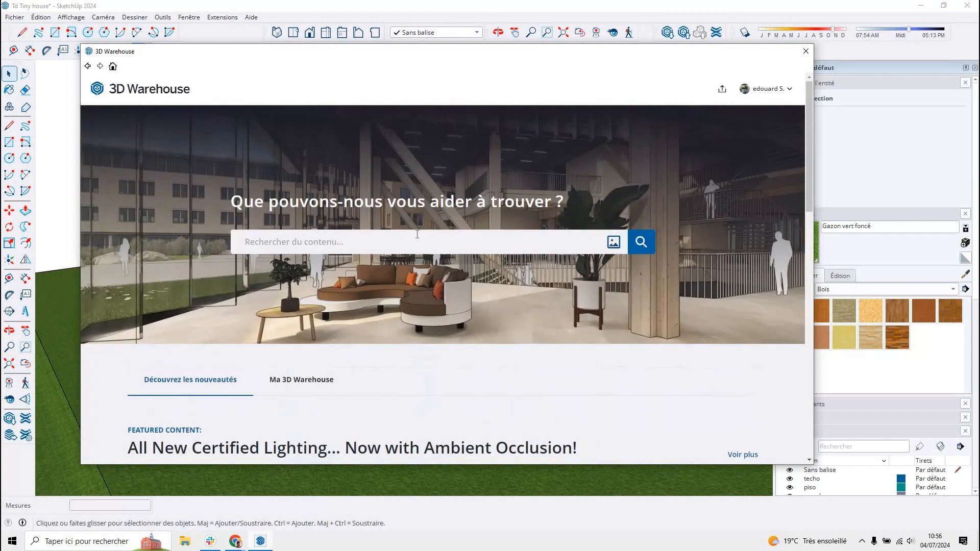
left_click(385, 246)
type("chaise")
key("Return")
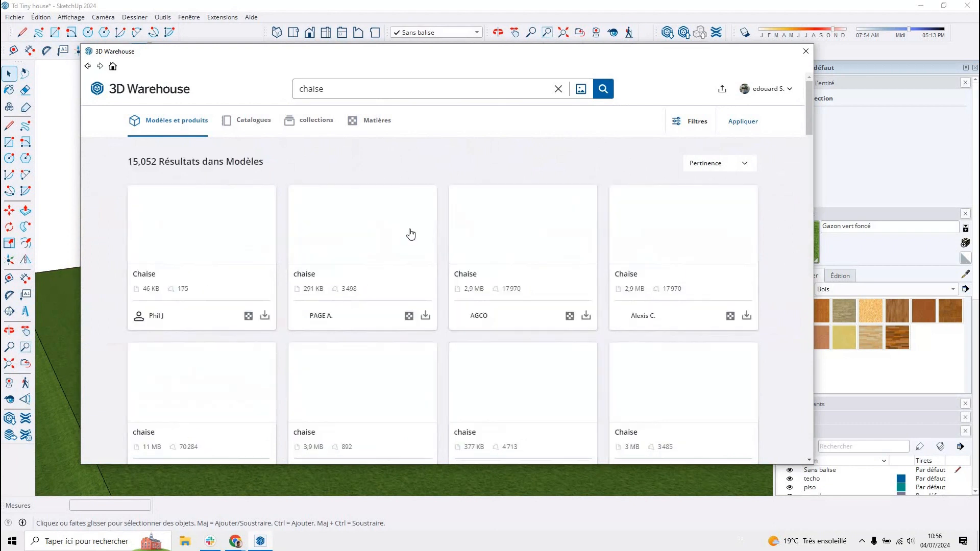
scroll(545, 257, "down", 10)
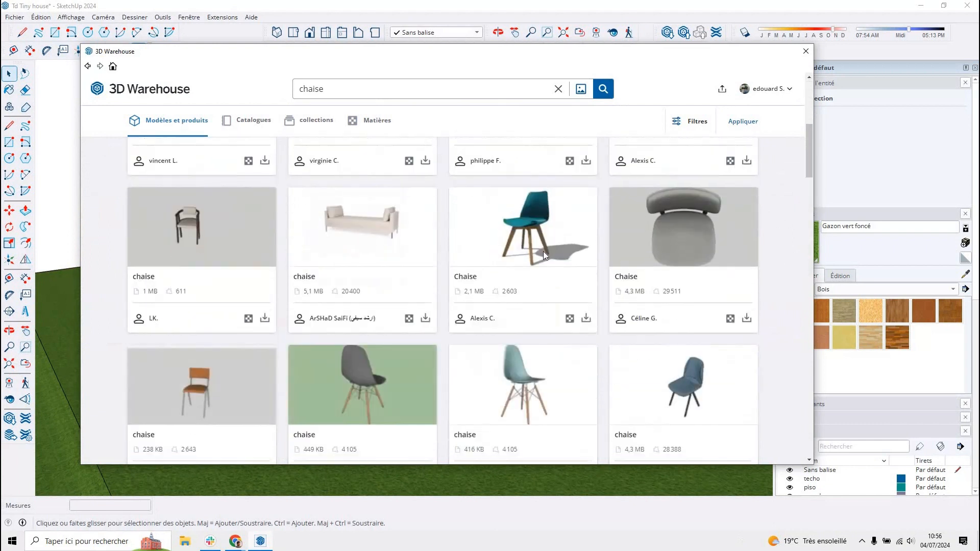
scroll(475, 175, "up", 5)
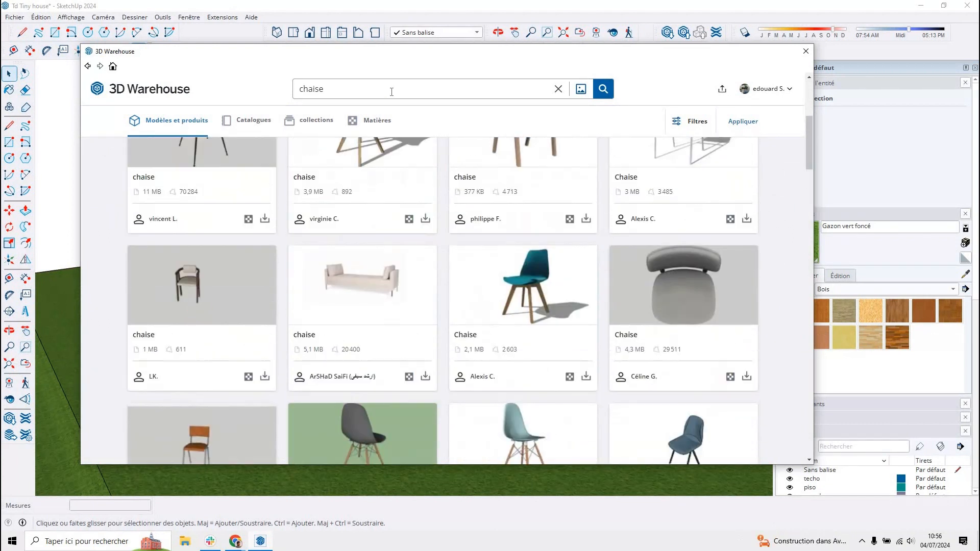
Search 3D Warehouse for "canapé" and browse the sofa models.
triple_click(392, 92)
type("canapé")
key("Return")
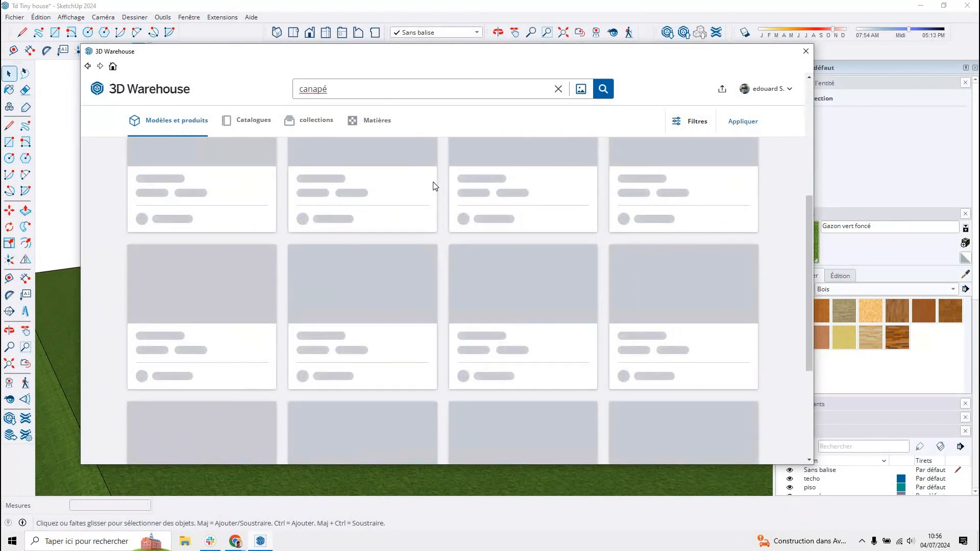
scroll(426, 217, "down", 4)
scroll(427, 217, "up", 5)
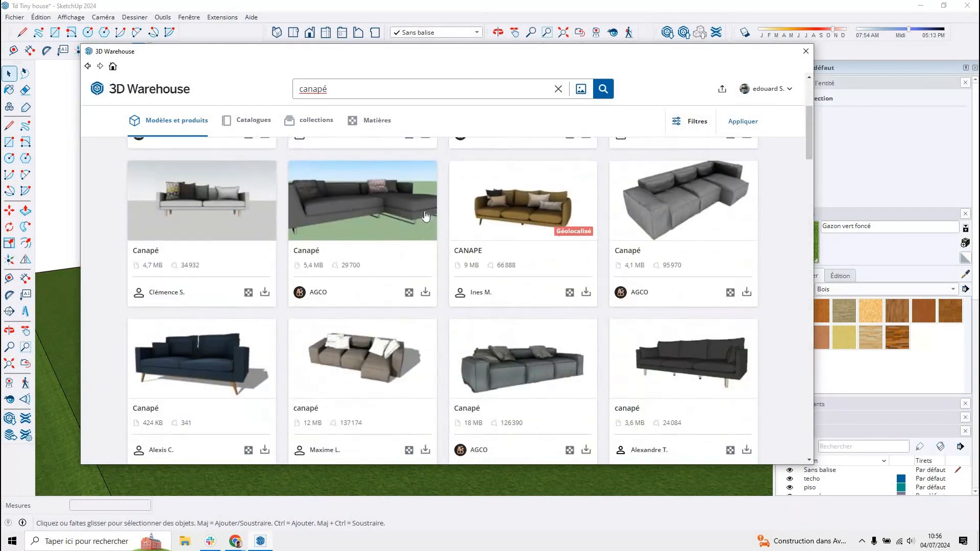
scroll(427, 216, "up", 3)
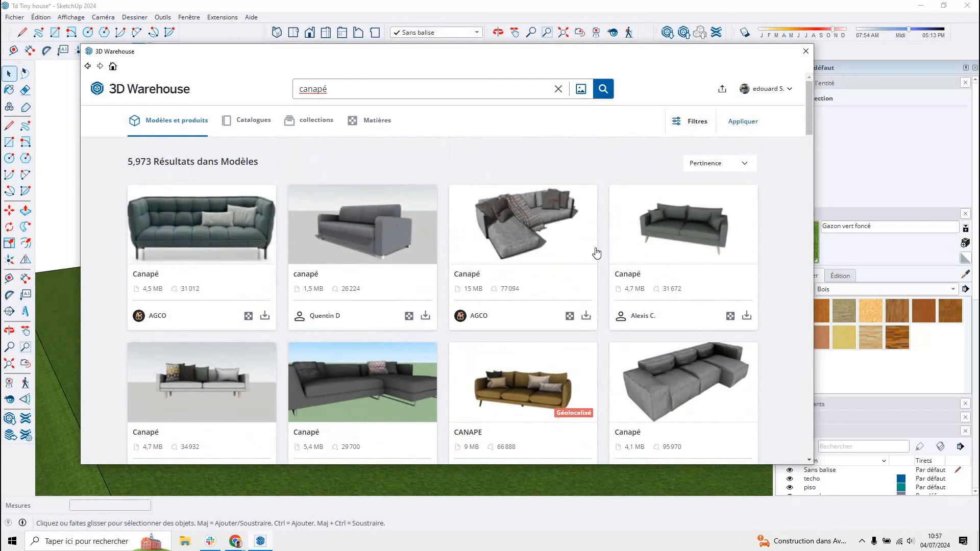
scroll(595, 251, "down", 5)
scroll(592, 247, "down", 3)
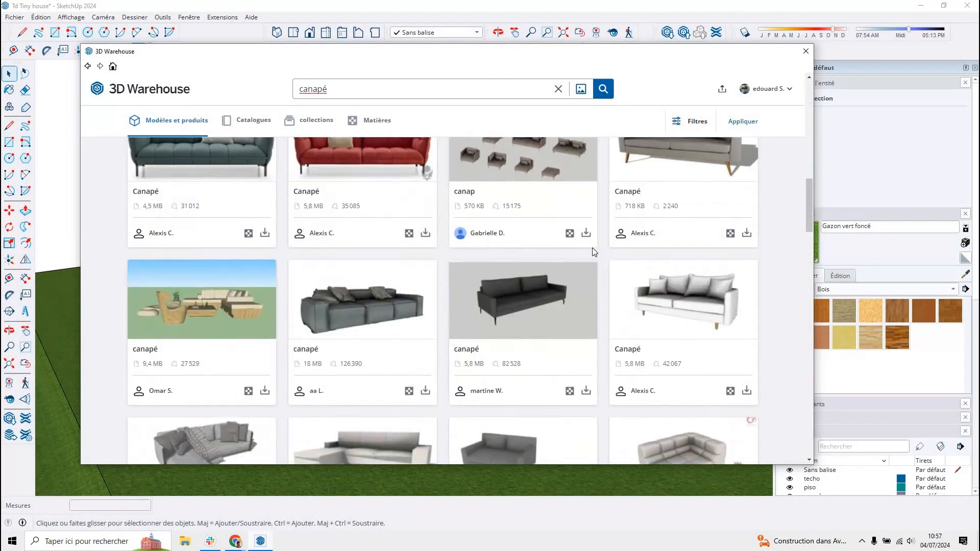
scroll(510, 189, "up", 3)
Search 3D Warehouse for "banc" and go through the bench models.
double_click(388, 89)
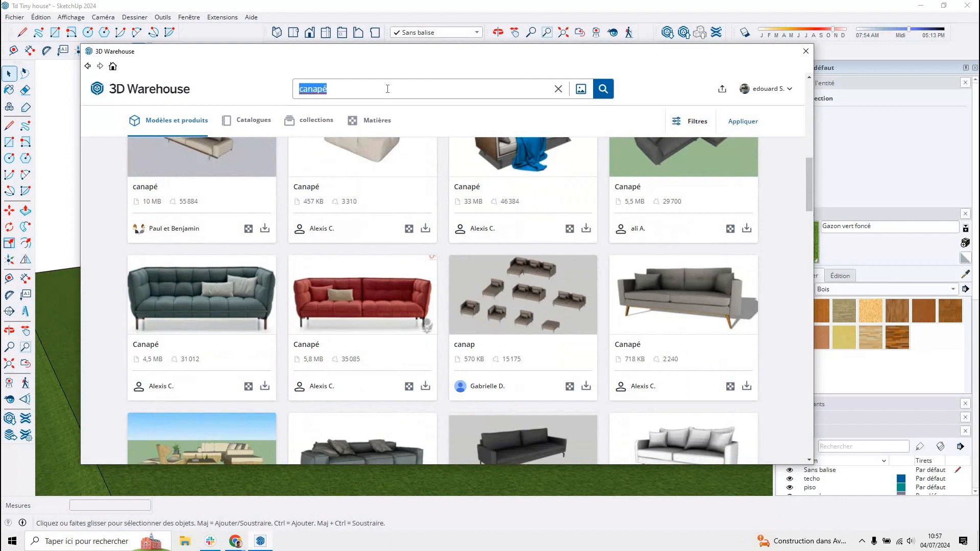
type("banc")
key("Return")
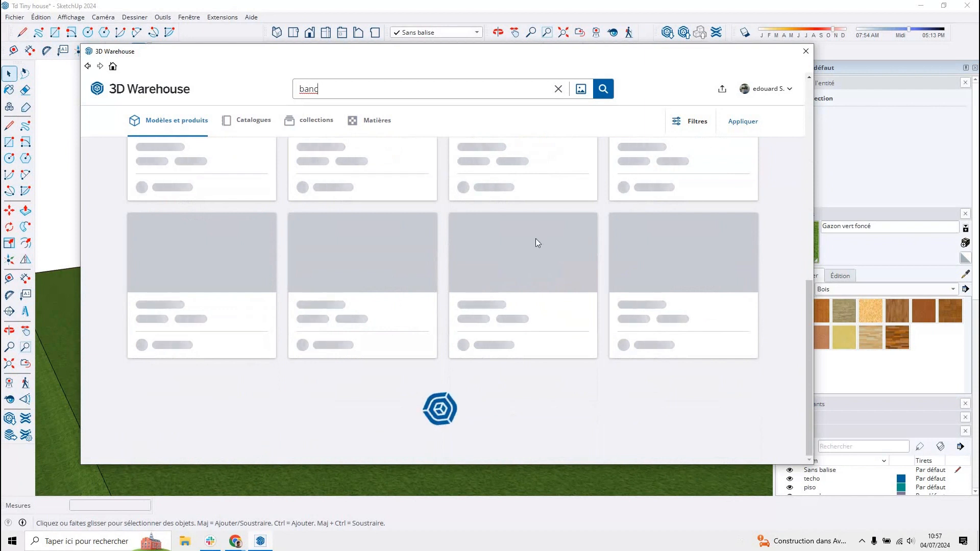
scroll(464, 231, "up", 10)
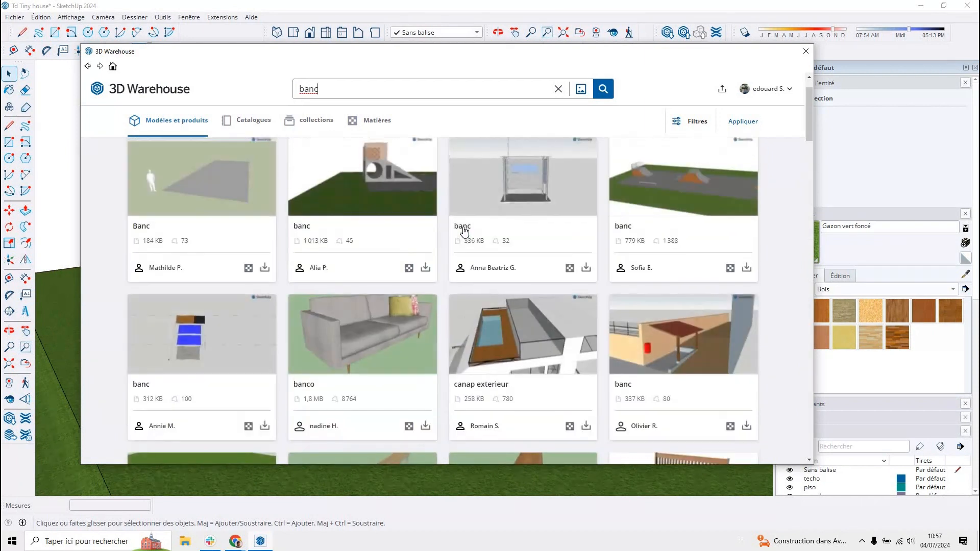
scroll(464, 230, "up", 2)
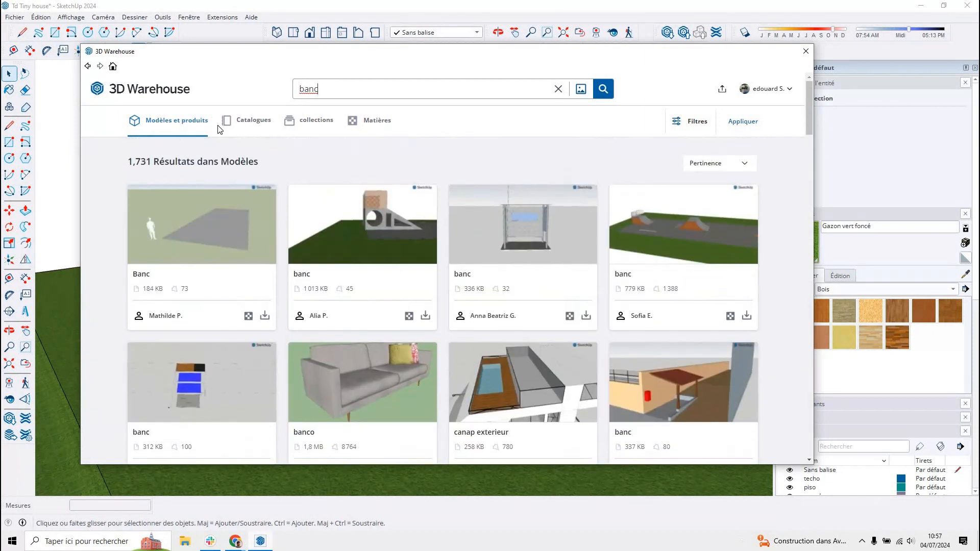
Check the catalogues and browse the collections for the "banc" search.
left_click(245, 122)
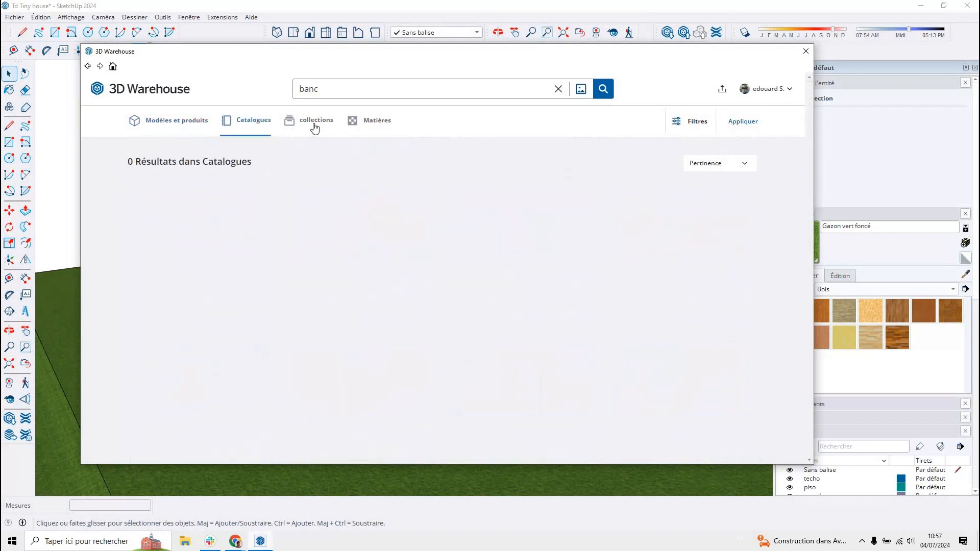
left_click(315, 126)
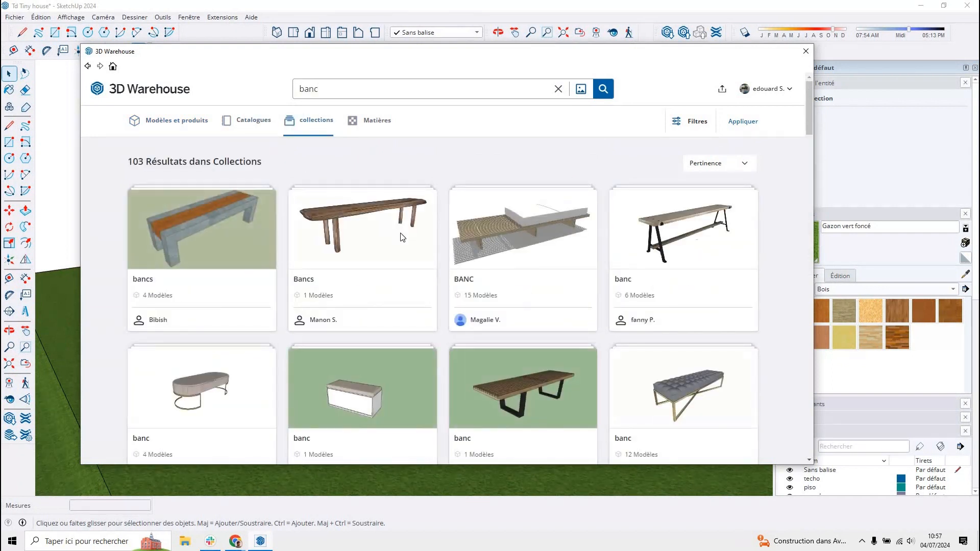
scroll(437, 199, "down", 2)
scroll(424, 194, "up", 2)
scroll(484, 263, "down", 3)
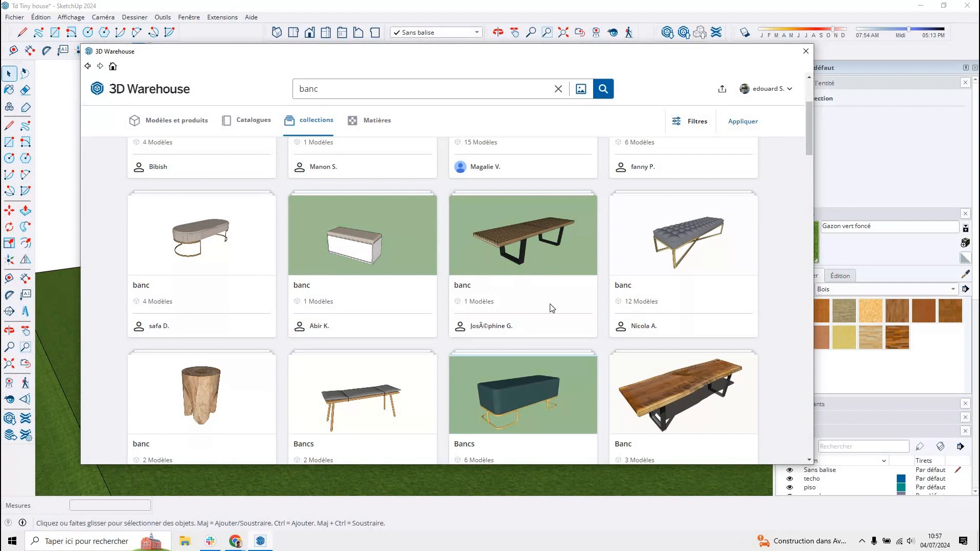
scroll(552, 309, "down", 10)
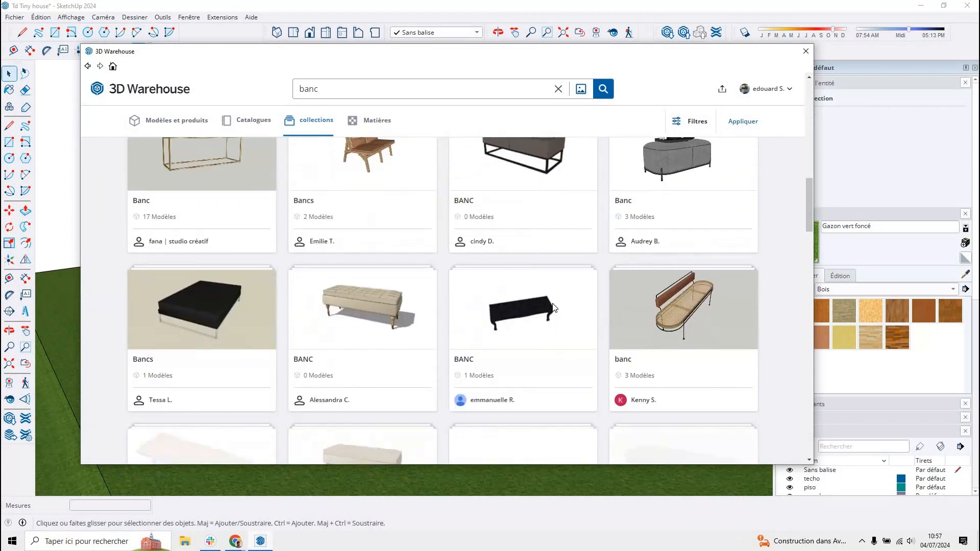
scroll(525, 291, "up", 7)
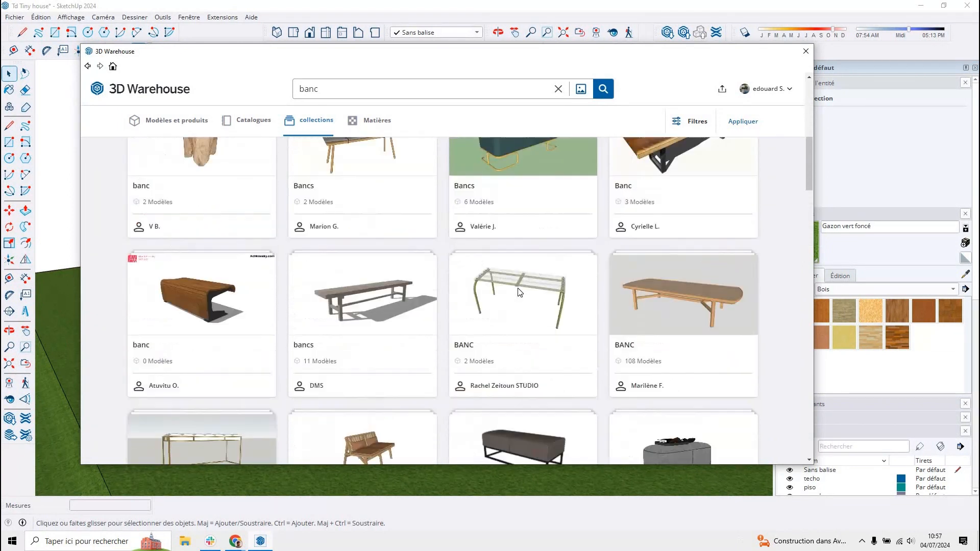
scroll(519, 292, "up", 10)
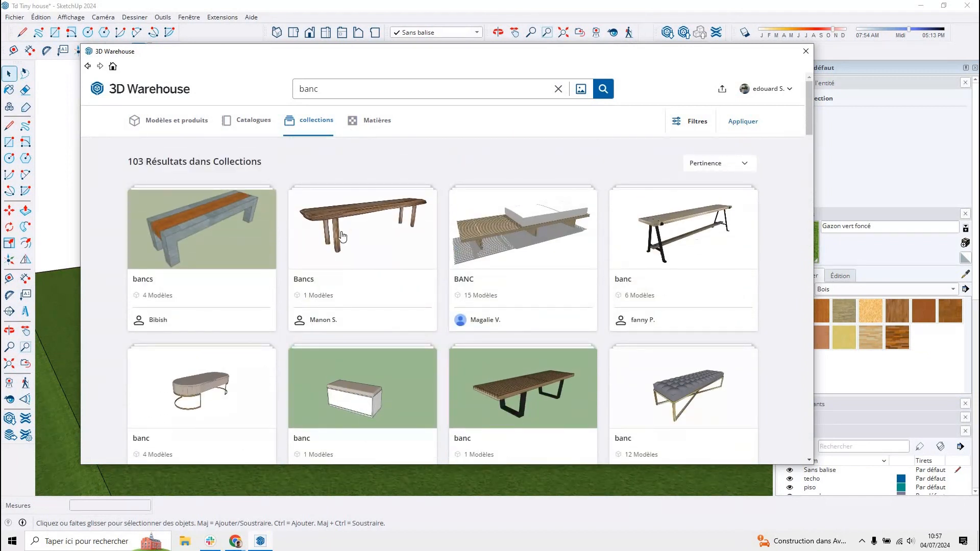
Return to the individual "banc" models and open the page of the wooden storage bench with slatted backrest and armrests.
scroll(580, 241, "down", 5)
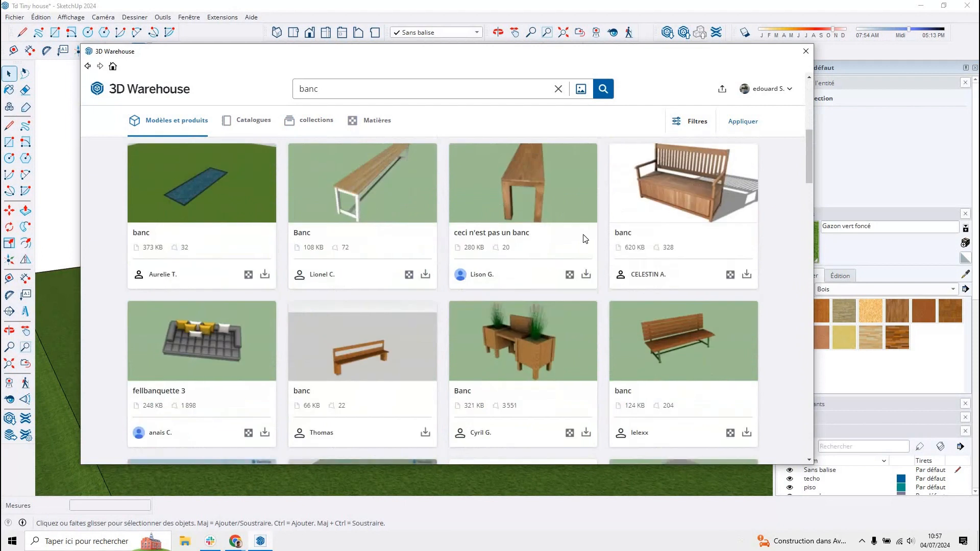
scroll(582, 255, "down", 3)
scroll(612, 270, "up", 3)
scroll(674, 281, "up", 2)
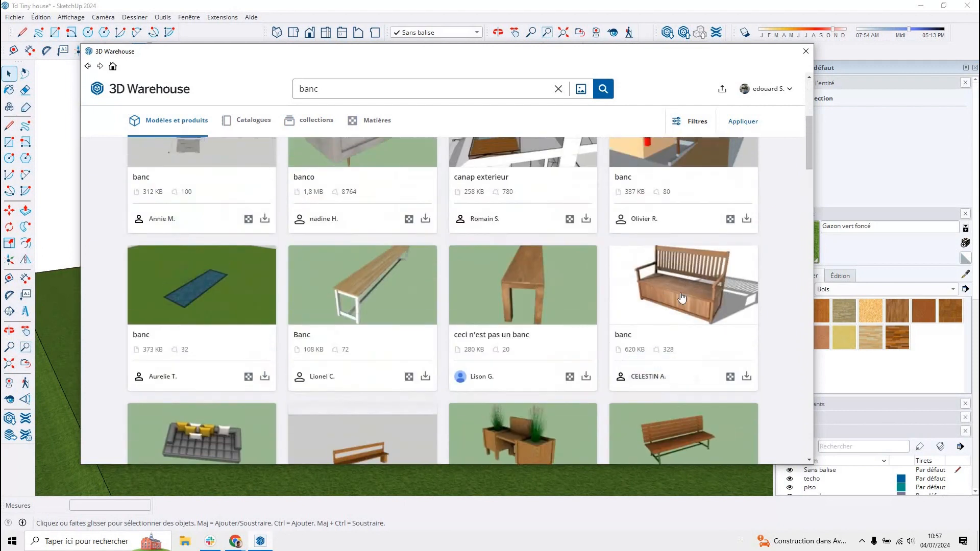
left_click(638, 275)
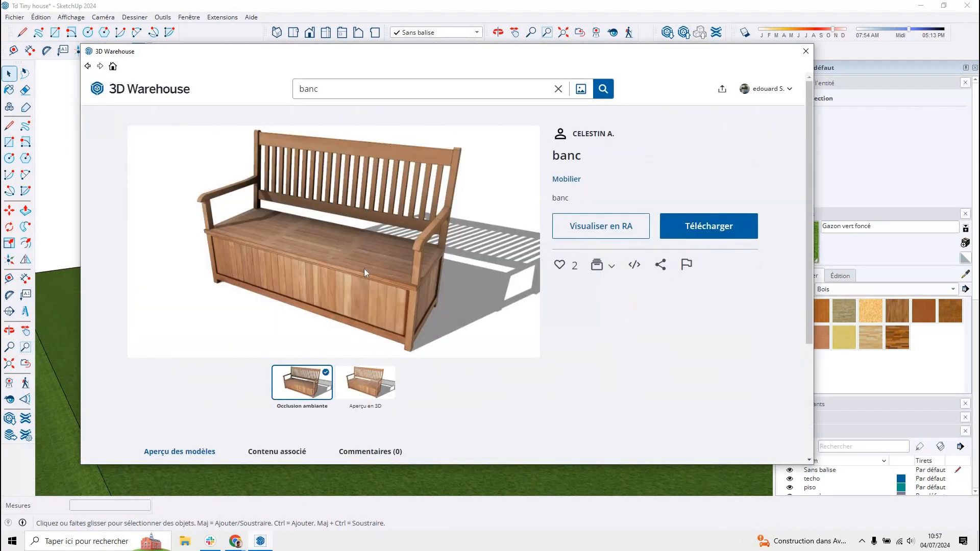
Load the wooden storage bench directly into the model and place it on the lawn beside the terrace steps.
scroll(342, 276, "down", 3)
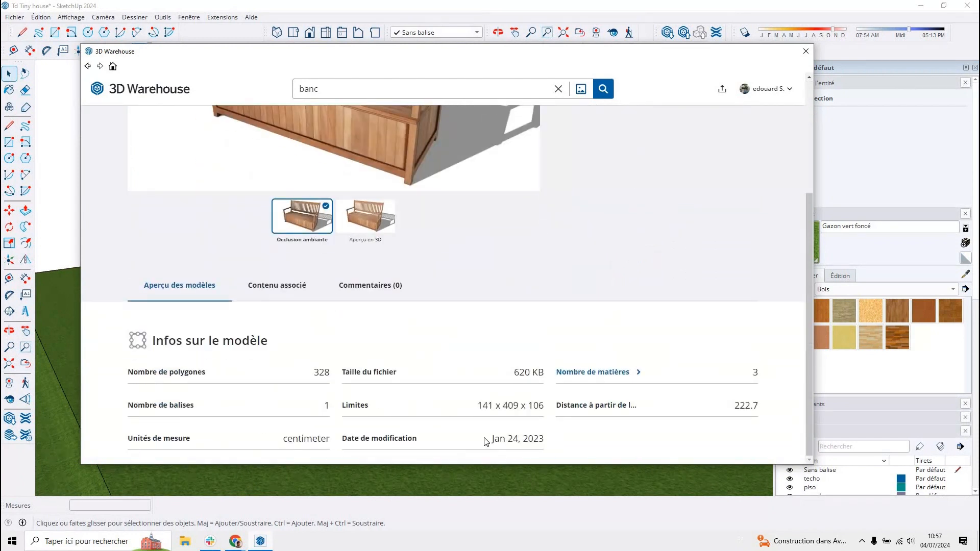
scroll(560, 357, "up", 3)
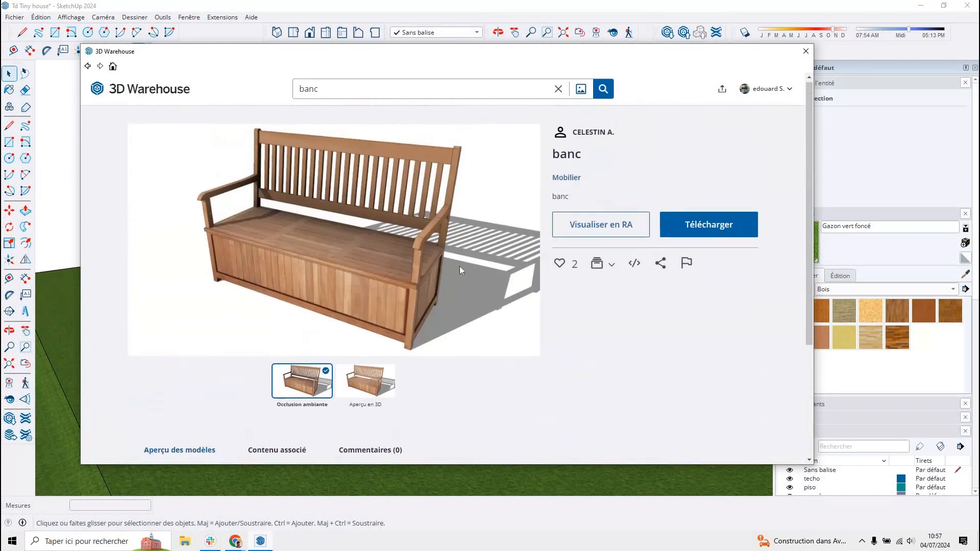
left_click(723, 232)
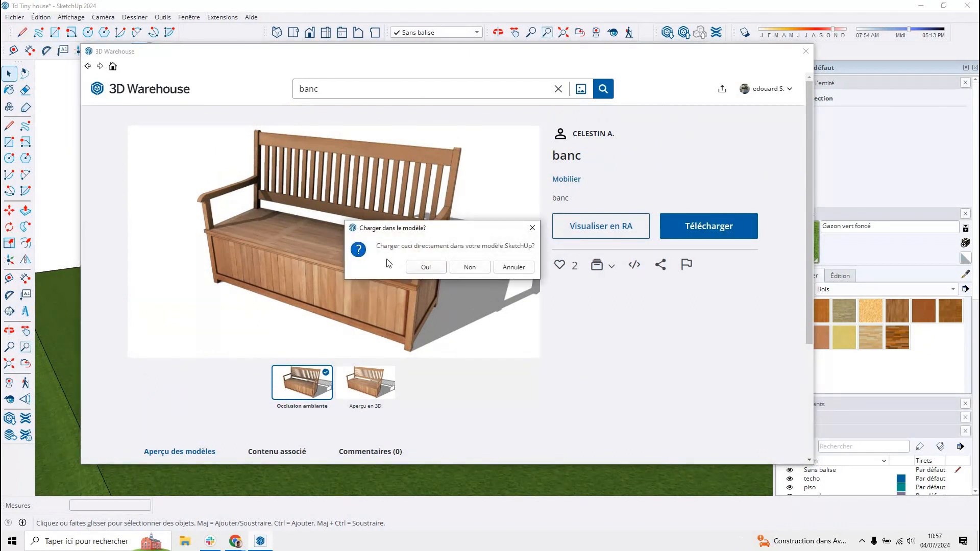
left_click(421, 266)
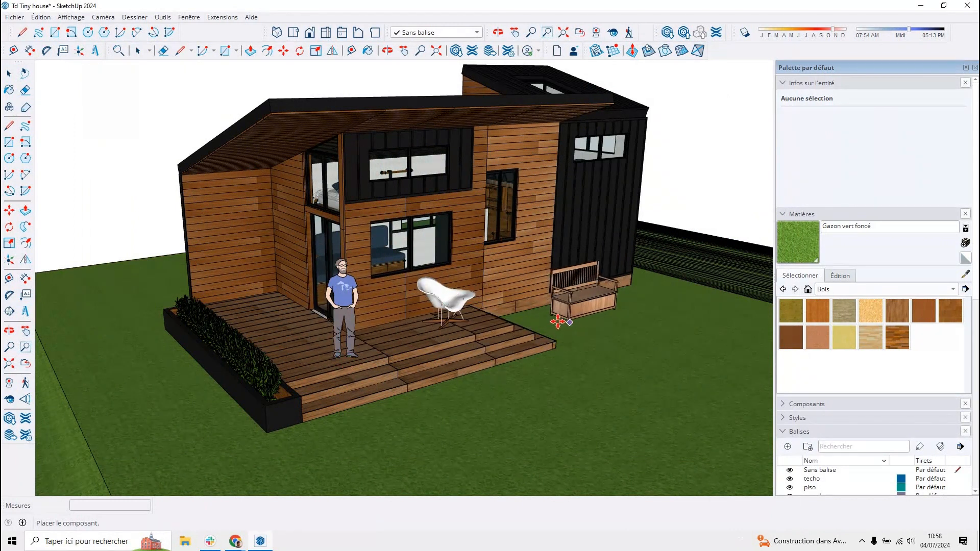
left_click(584, 307)
Move the bench by its front bottom corner so it stands against the house wall at the black cladding.
scroll(577, 311, "down", 2)
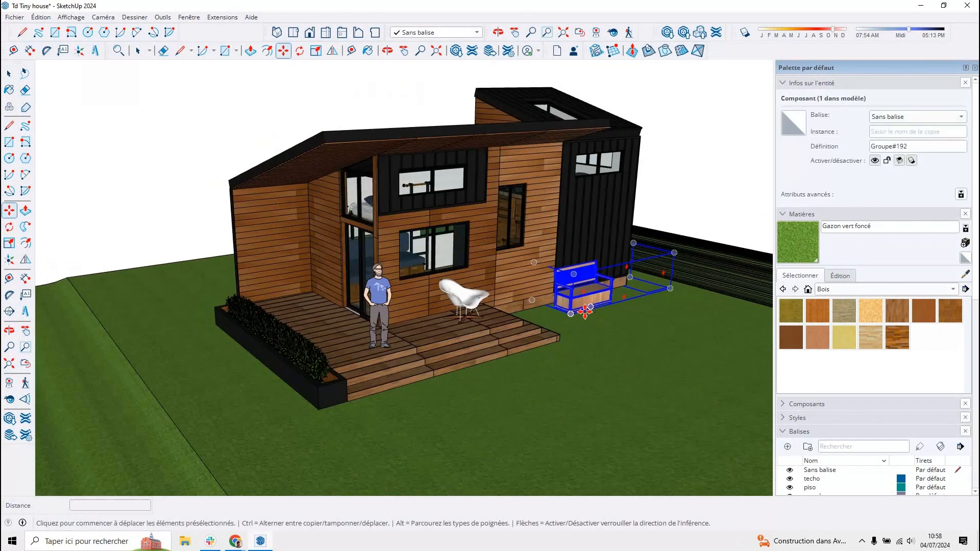
scroll(539, 316, "up", 6)
left_click(538, 317)
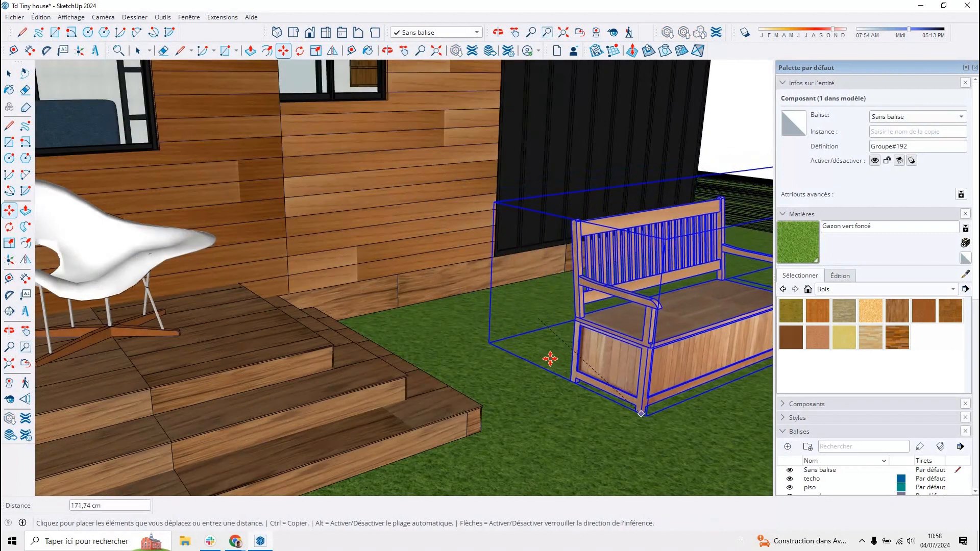
left_click(514, 330)
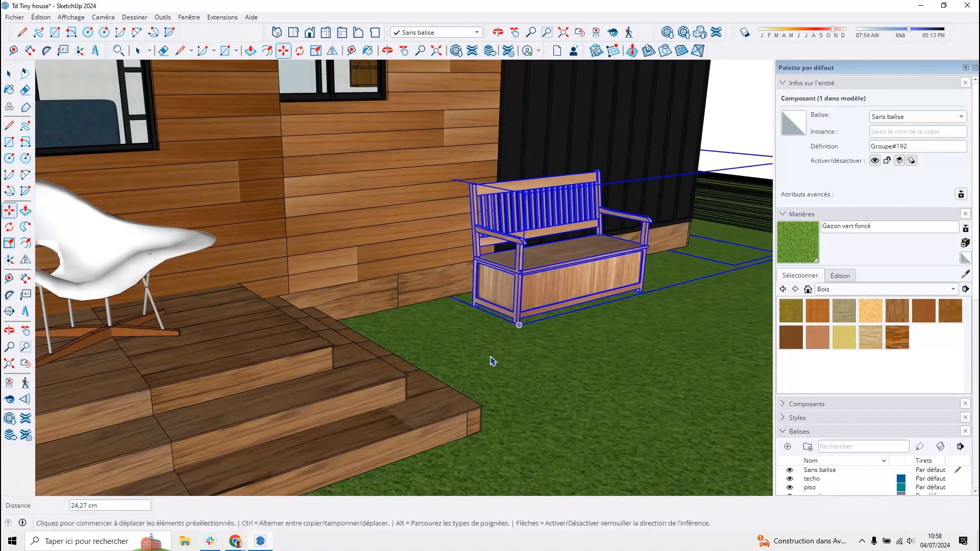
key("space")
scroll(449, 357, "down", 3)
left_click(590, 309)
scroll(591, 313, "down", 3)
scroll(408, 347, "up", 6)
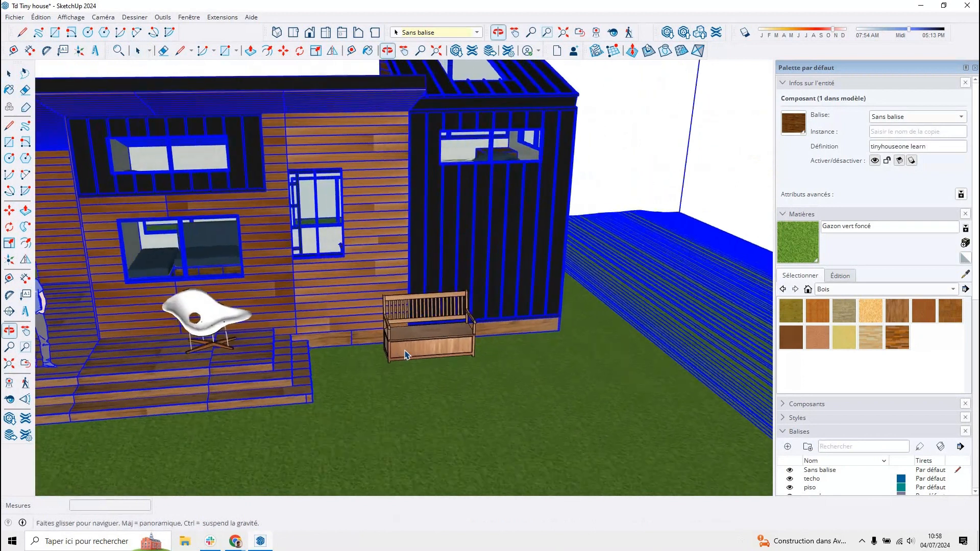
left_click(422, 343)
key("s")
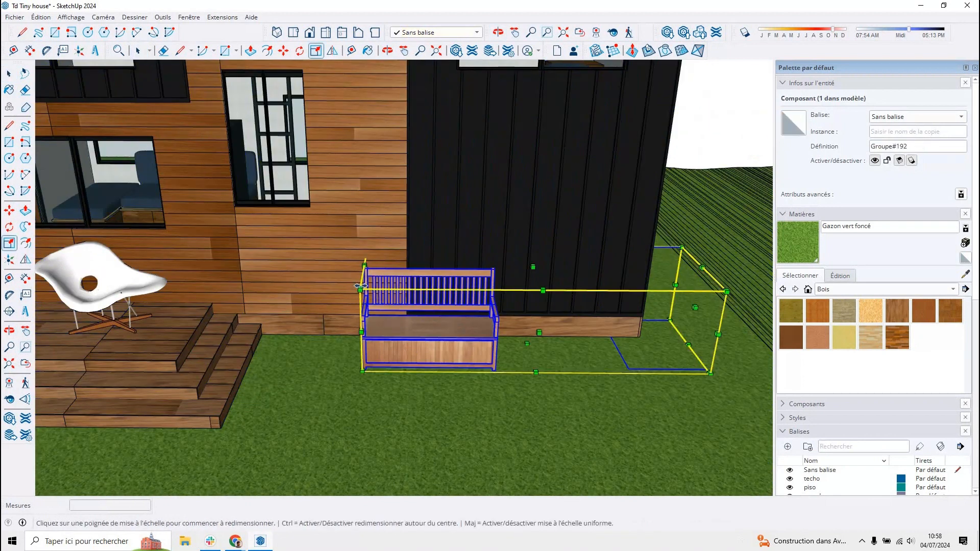
left_click(357, 285)
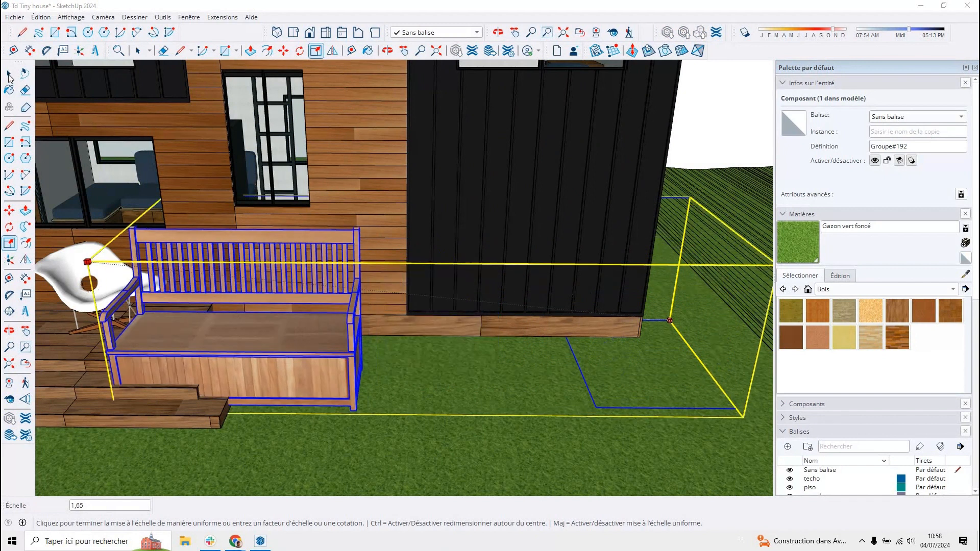
key("space")
Explode the bench component into its separate parts.
scroll(409, 342, "up", 3)
right_click(410, 341)
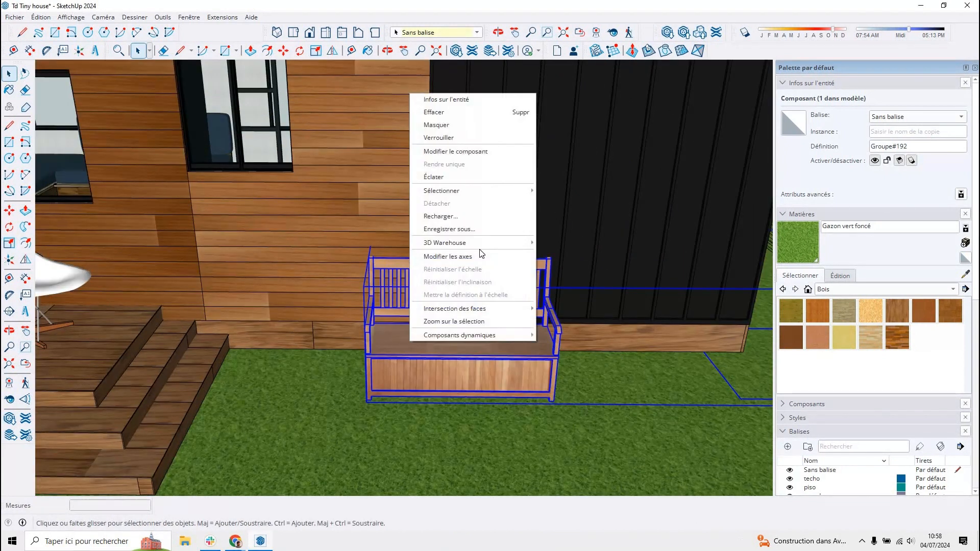
left_click(471, 174)
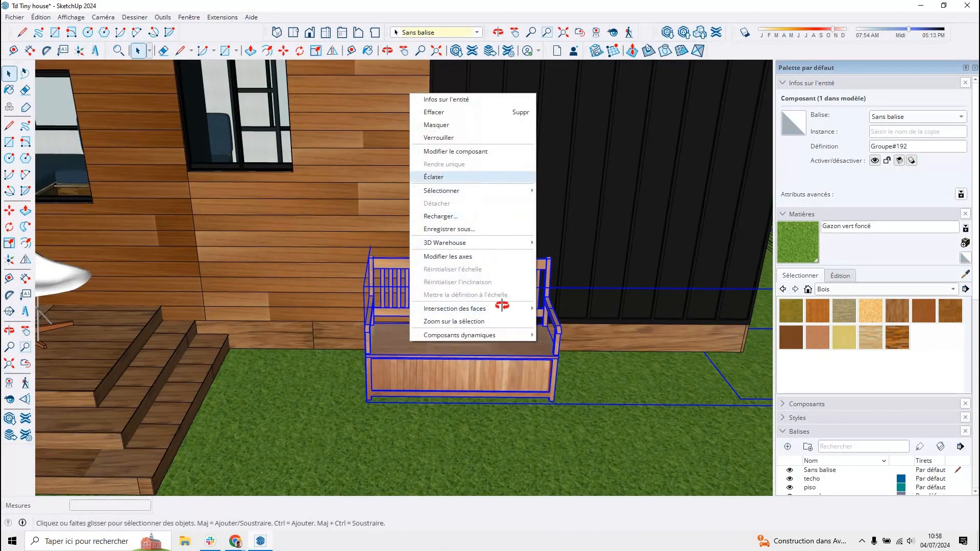
middle_click_drag(502, 307, 462, 422)
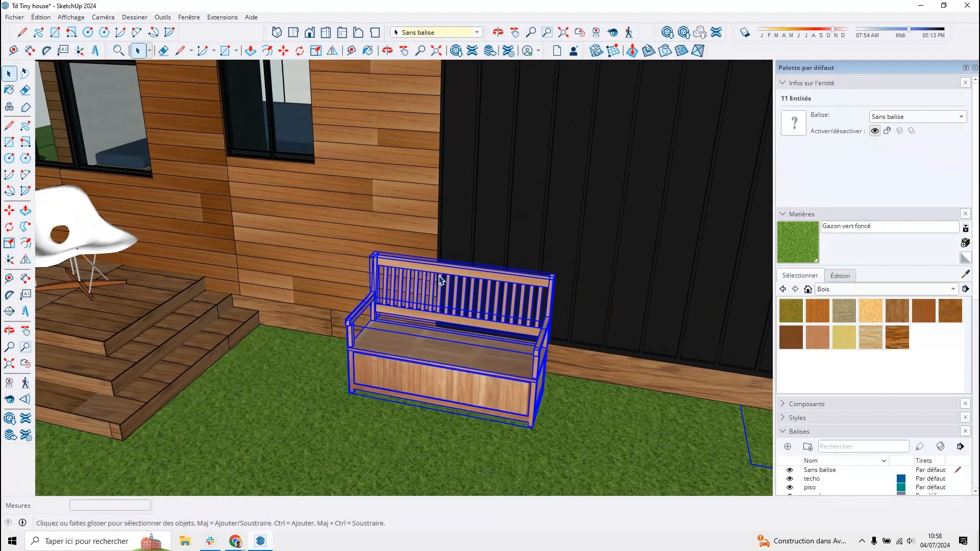
Sample the Carvalho_Rustico_WR301 wood material from the model with the Paint tool.
key("b")
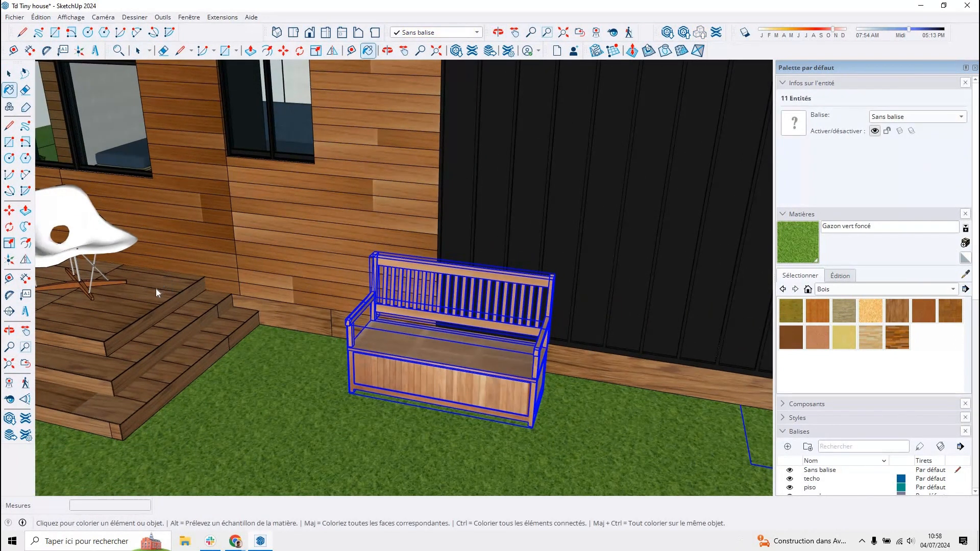
key("super")
key("super")
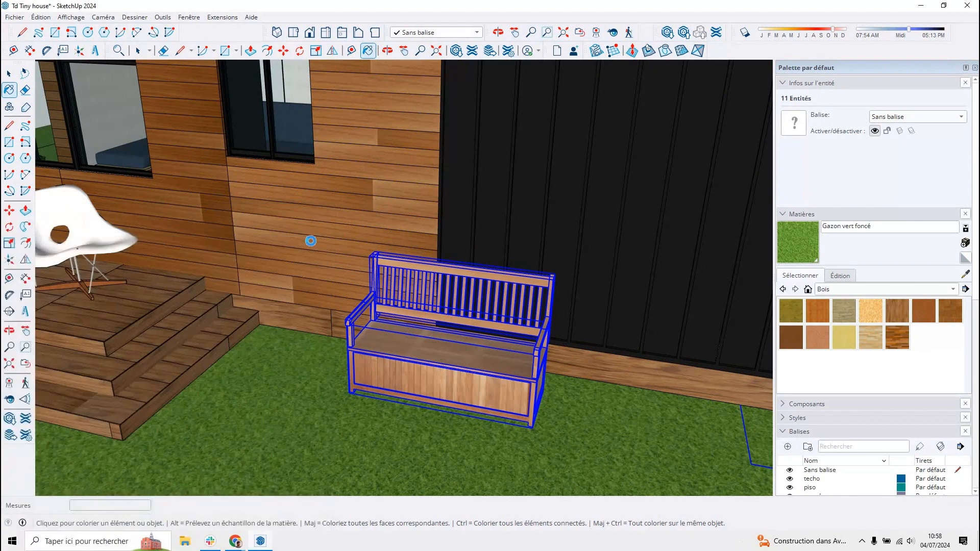
key("alt")
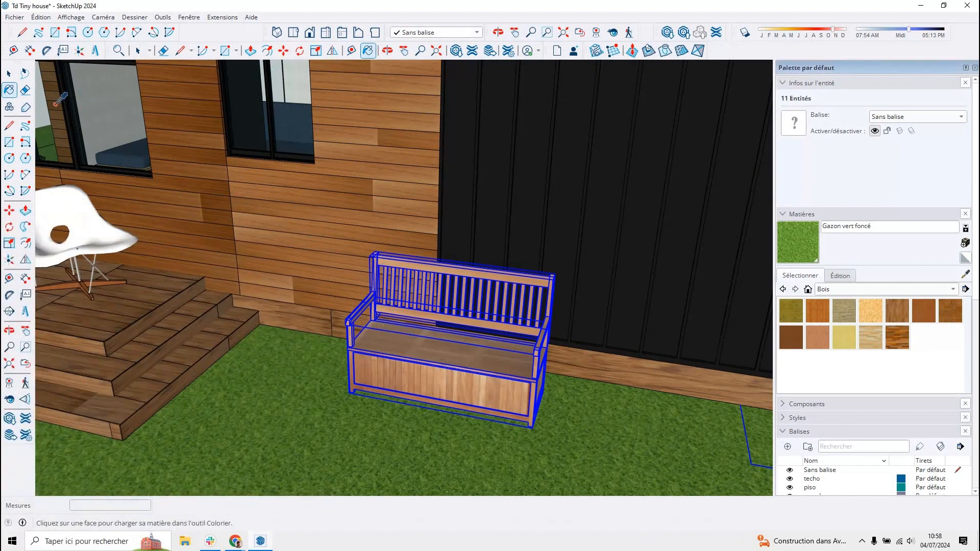
left_click(355, 345, "alt")
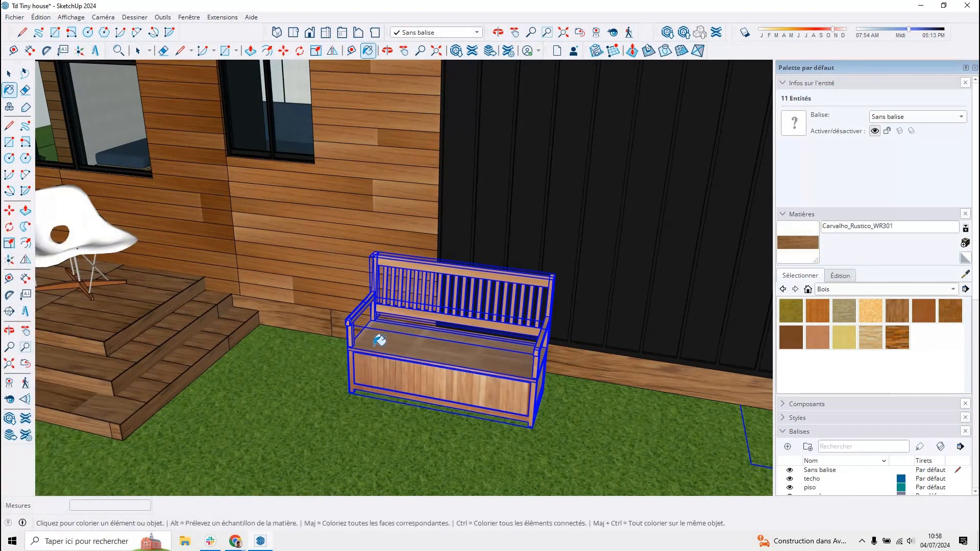
scroll(380, 341, "up", 2)
key("space")
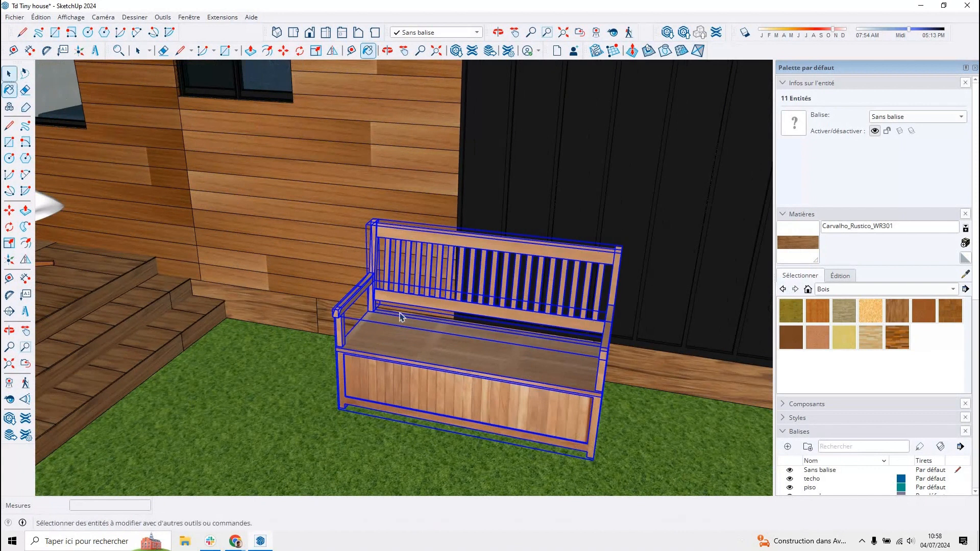
Paint all the geometry of the bench's seat and storage box with Carvalho_Rustico_WR301.
double_click(404, 335)
triple_click(408, 335)
key("b")
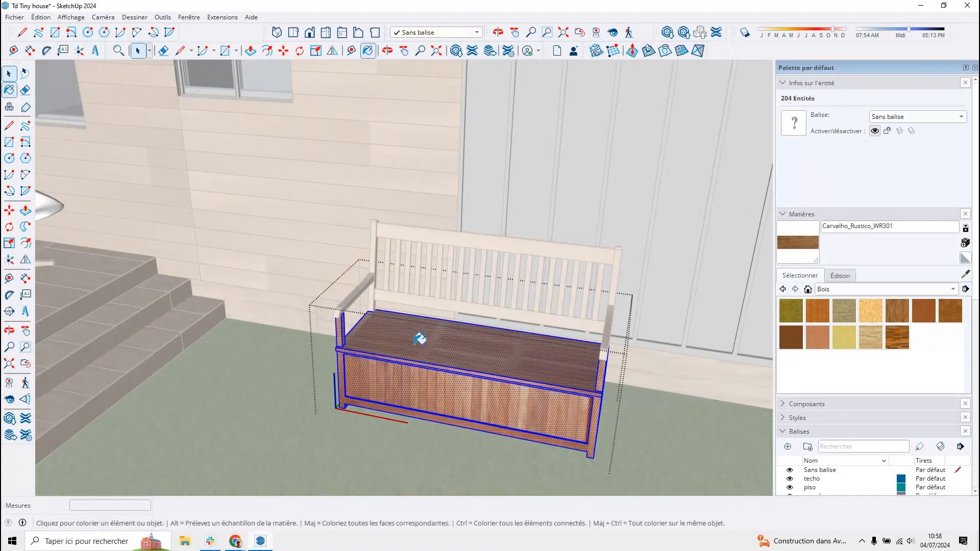
left_click(420, 338)
scroll(431, 343, "up", 2)
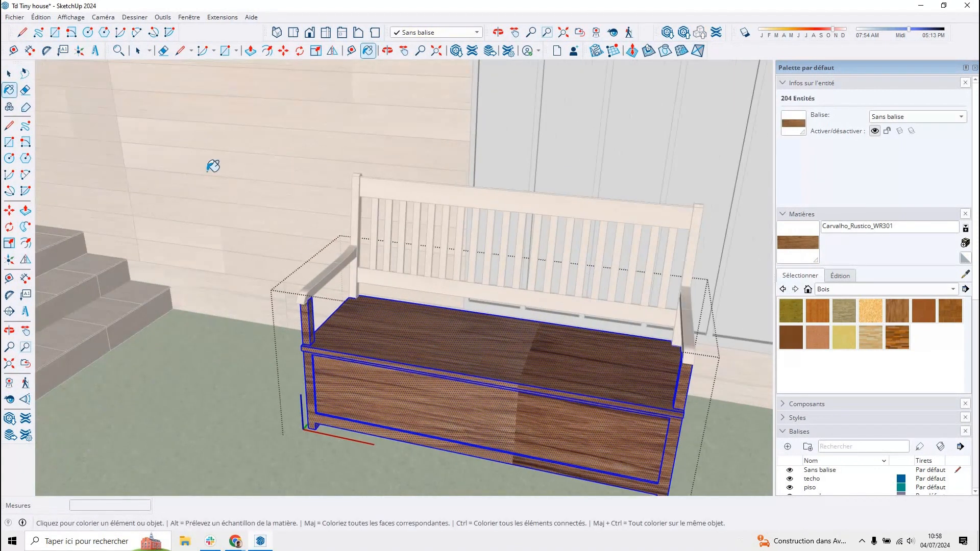
Undo the last paint on the bench and leave the group's editing mode.
left_click(42, 18)
left_click(60, 30)
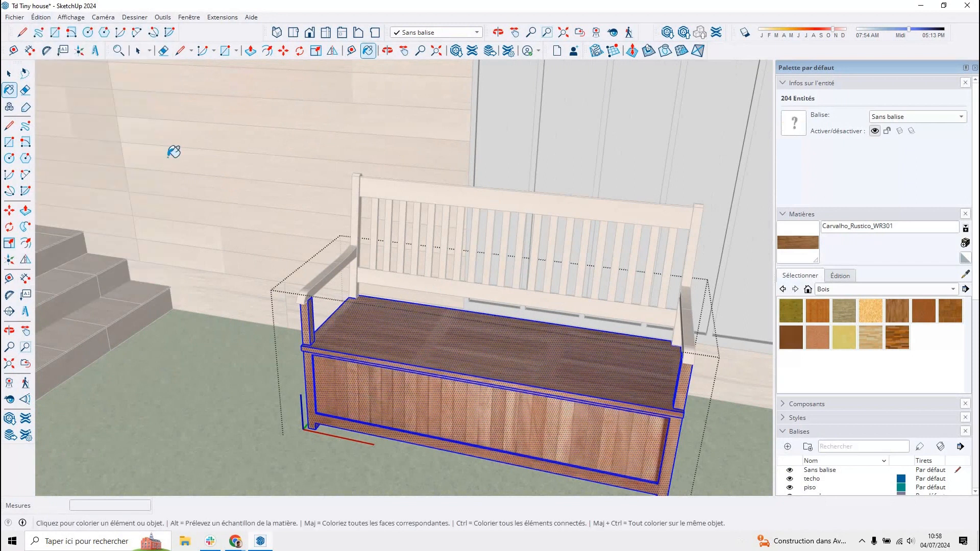
left_click(8, 75)
key("Escape")
Search 3D Warehouse for "canapé extérieur" and browse the outdoor sofa models.
scroll(392, 324, "up", 2)
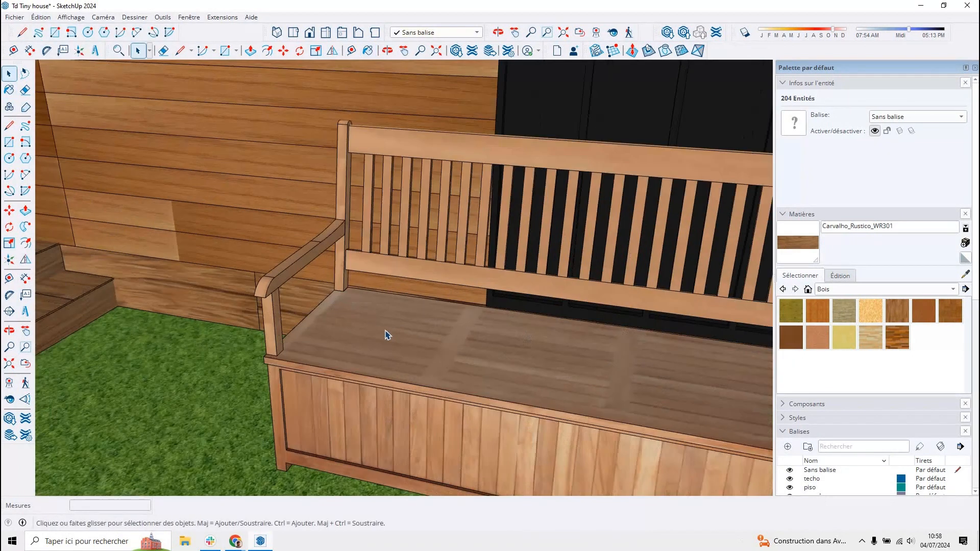
scroll(388, 334, "down", 5)
scroll(587, 367, "up", 3)
middle_click_drag(582, 364, 613, 364)
scroll(592, 363, "down", 4)
left_click(454, 53)
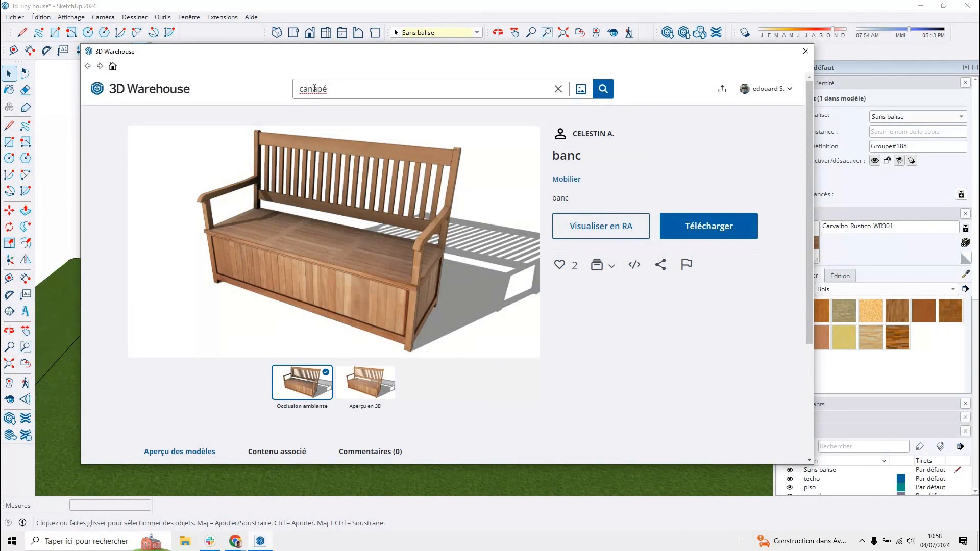
key("Return")
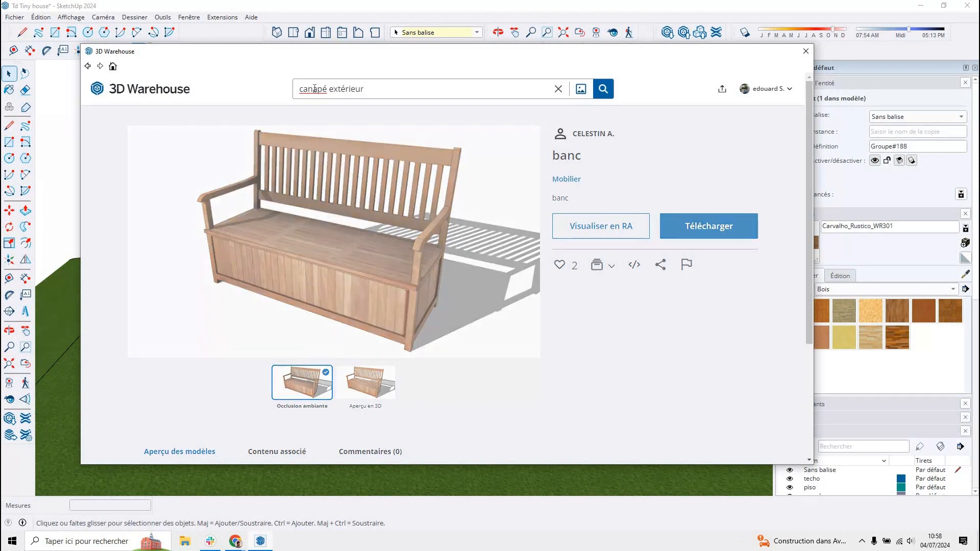
scroll(306, 164, "down", 1)
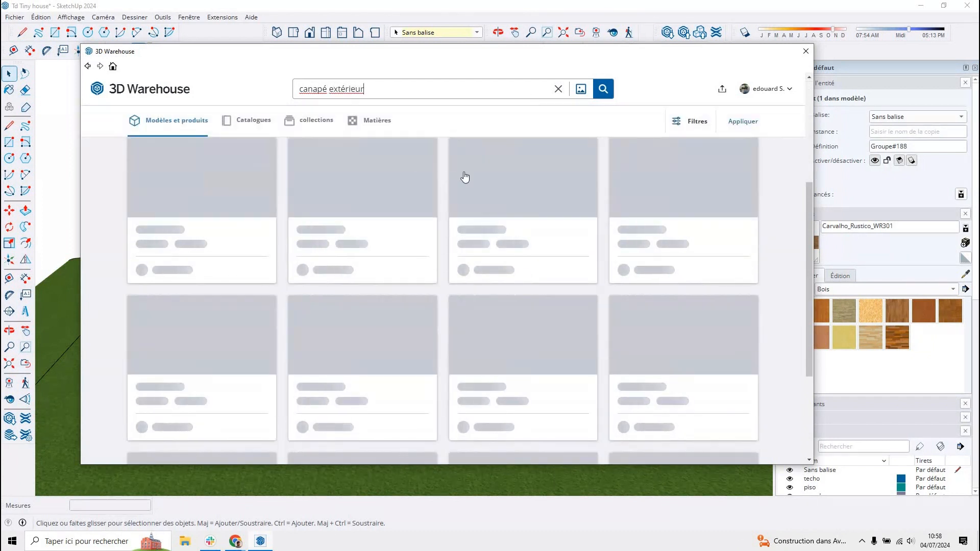
scroll(362, 272, "down", 2)
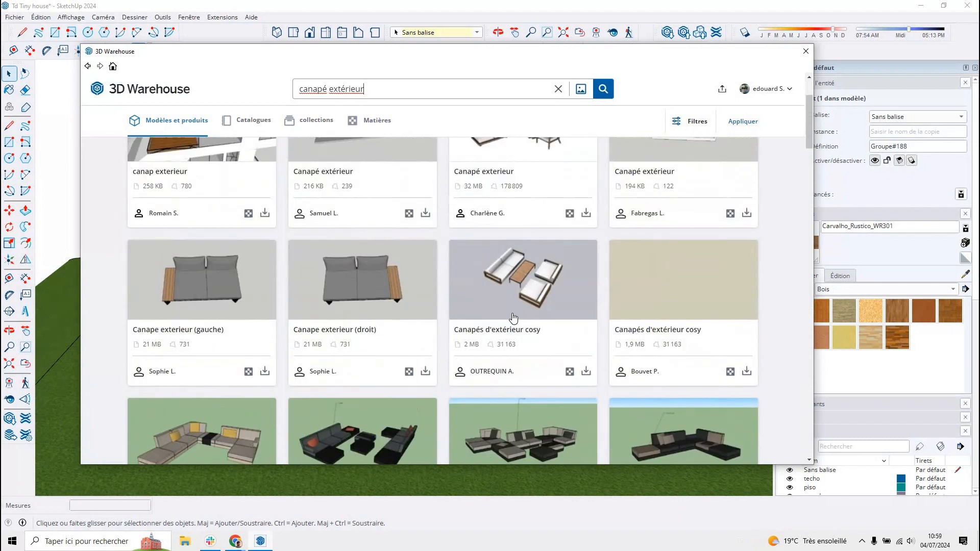
scroll(535, 321, "up", 1)
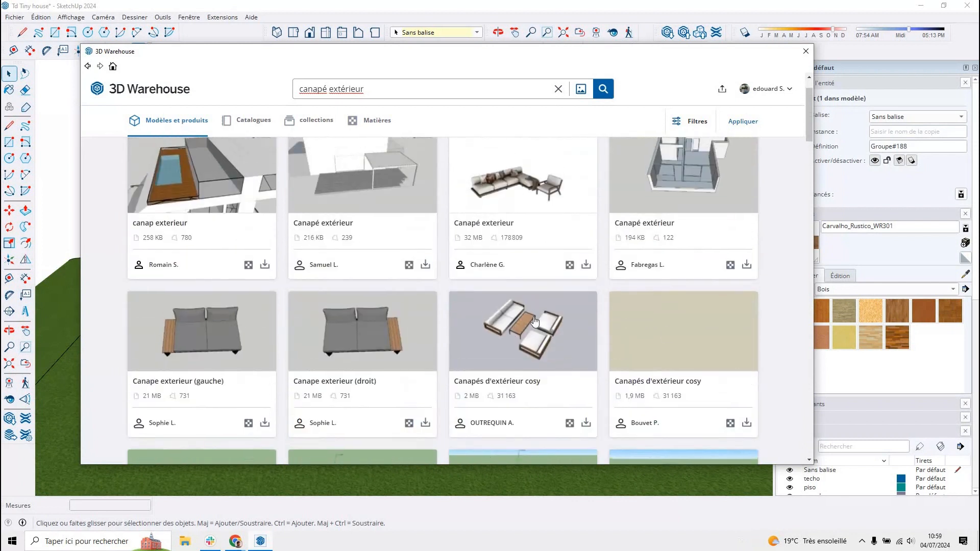
Load the 2 MB "Canapés d'extérieur cosy" set into the model and place it on the lawn in front of the bench.
left_click(586, 423)
left_click(427, 267)
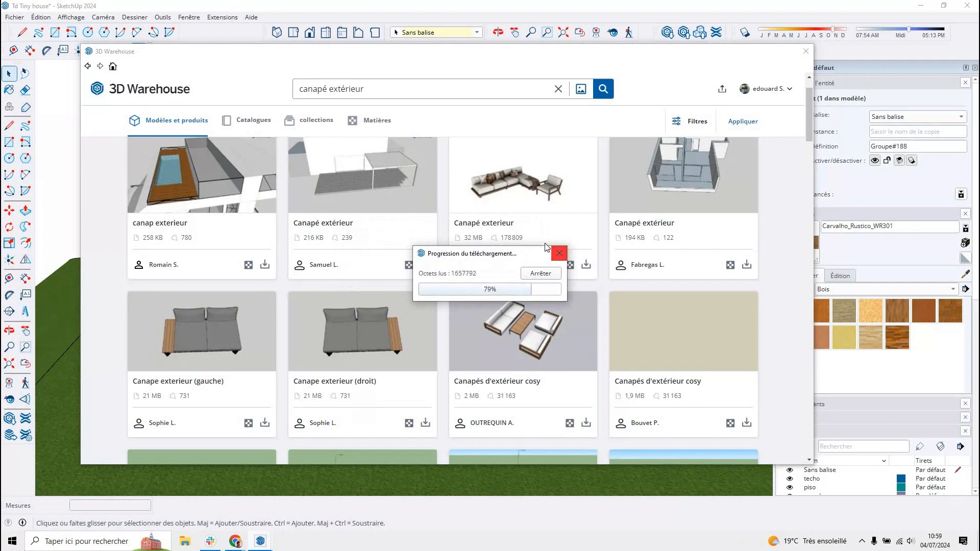
scroll(424, 230, "down", 3)
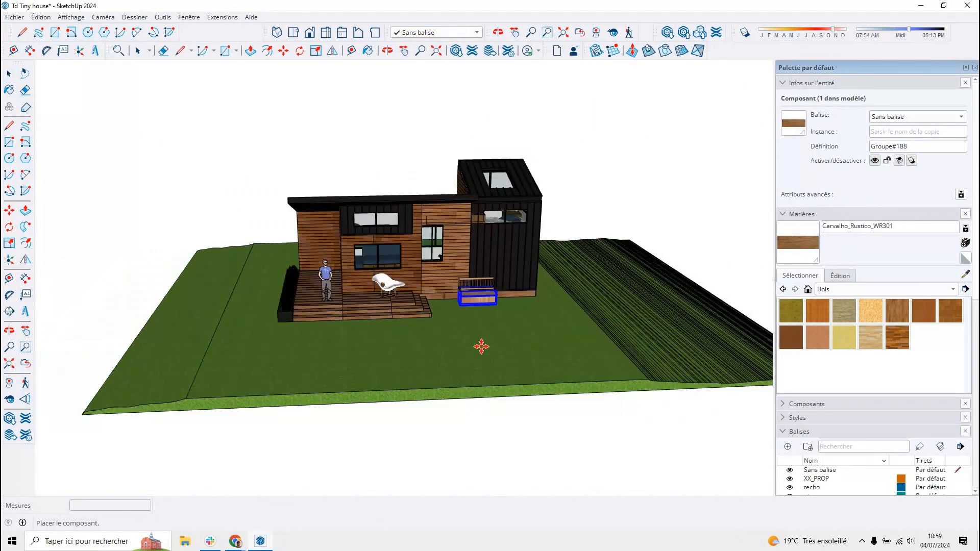
left_click(476, 360)
scroll(513, 350, "up", 3)
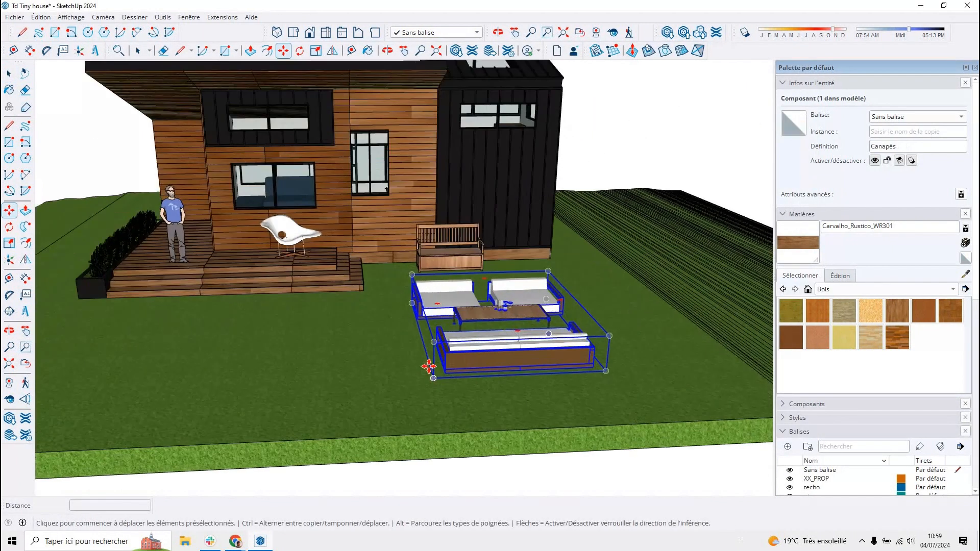
middle_click_drag(429, 367, 214, 194)
left_click(456, 392)
Explode the outdoor sofa set component into its separate furniture pieces.
scroll(376, 323, "up", 3)
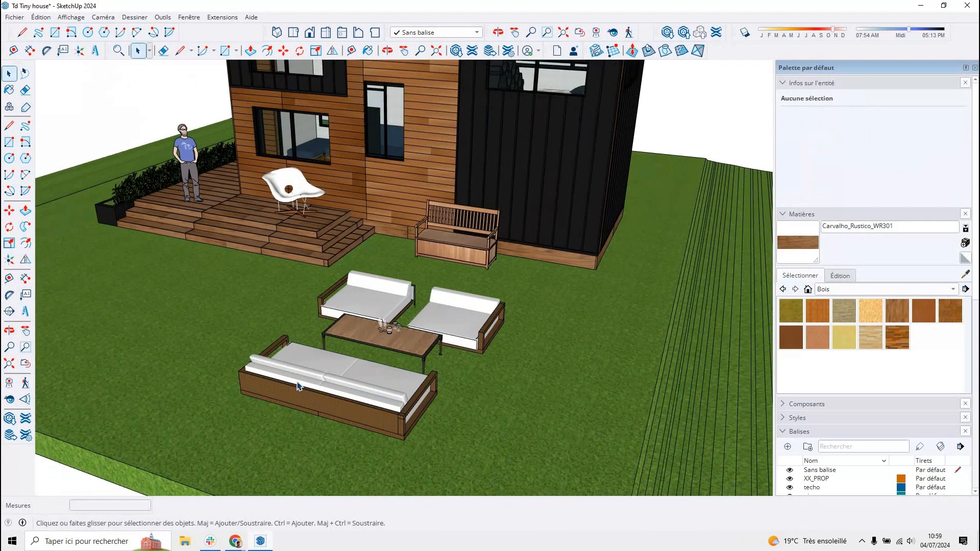
left_click(363, 328)
right_click(362, 327)
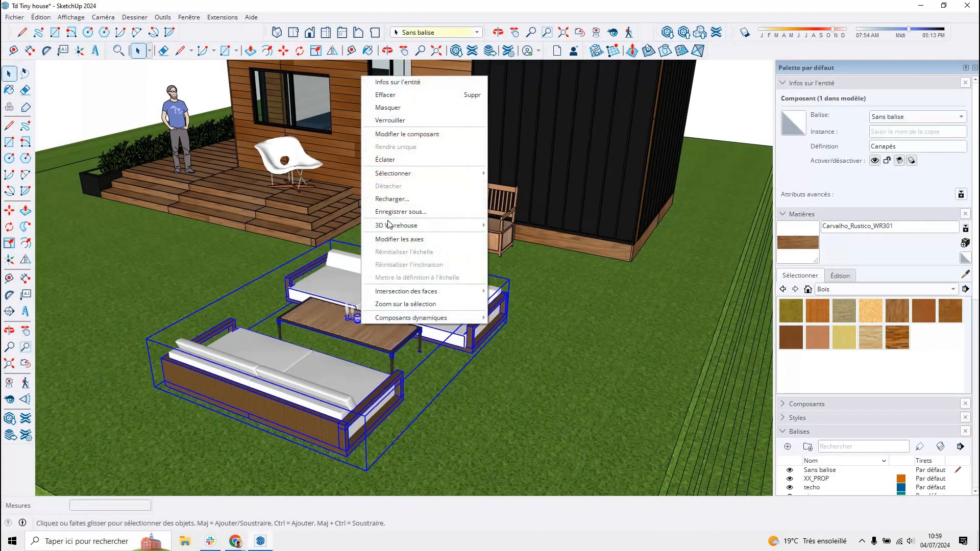
left_click(385, 159)
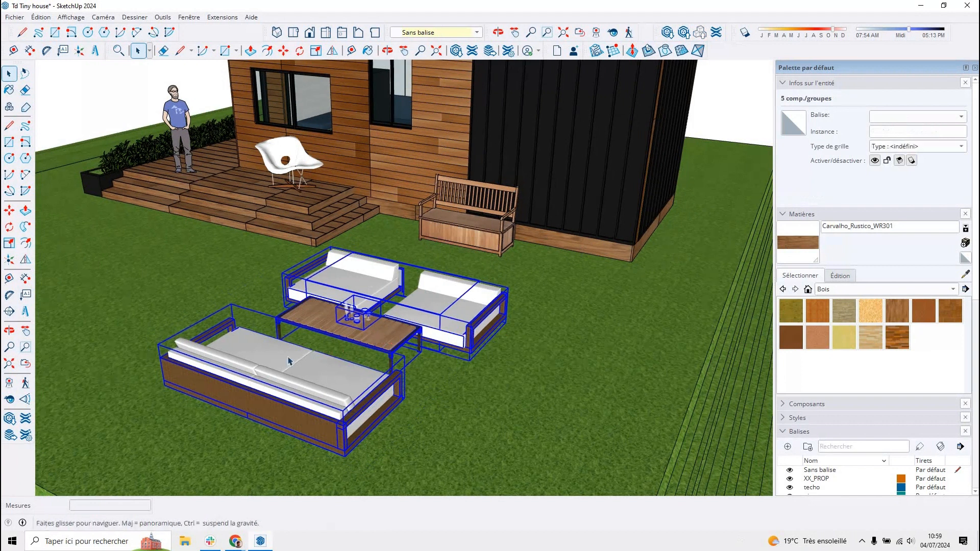
Delete the two armchairs of the outdoor set, keeping the sofa and the coffee table.
middle_click_drag(388, 286, 327, 287)
left_click(328, 287)
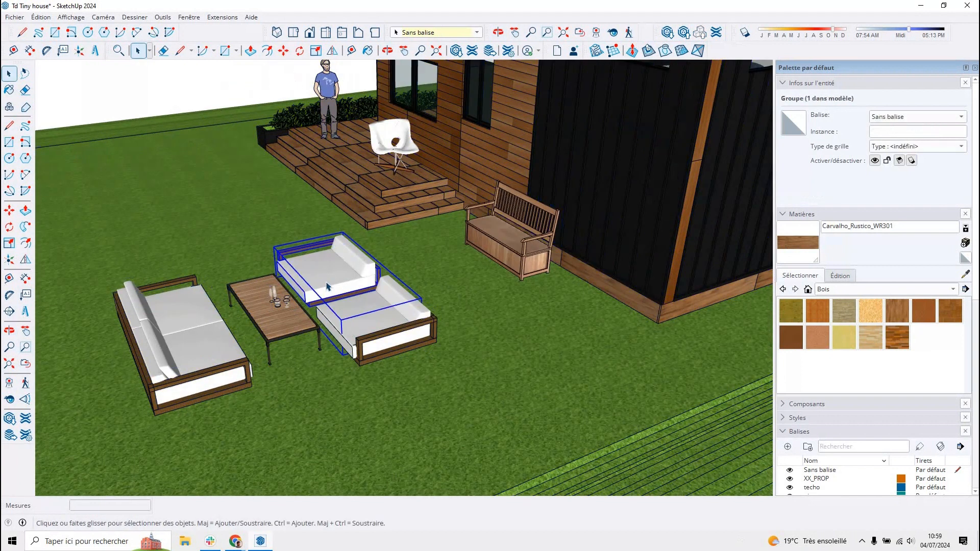
key("Delete")
left_click(352, 312)
key("Delete")
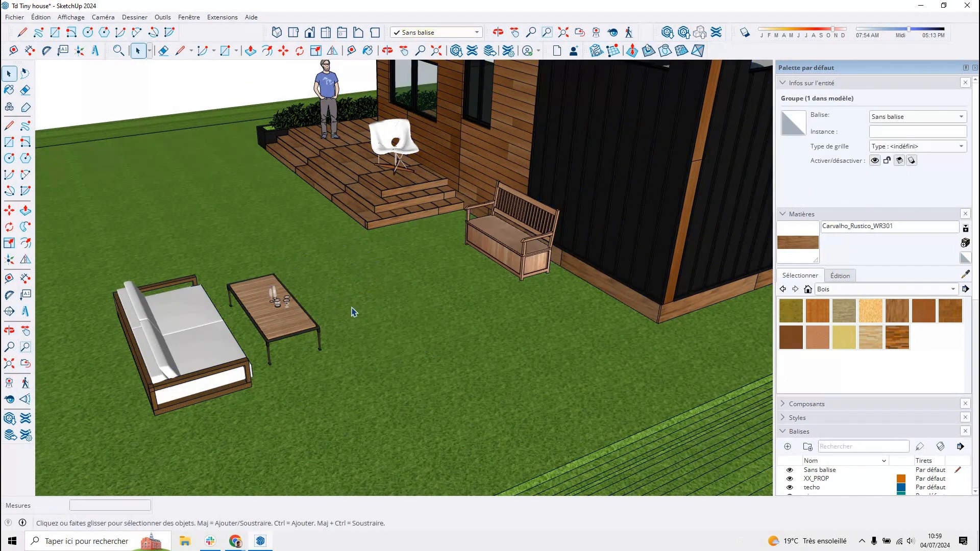
Move the outdoor sofa and the coffee table together across the lawn, closer to the wooden bench.
middle_click_drag(350, 310, 272, 323)
left_click(281, 343)
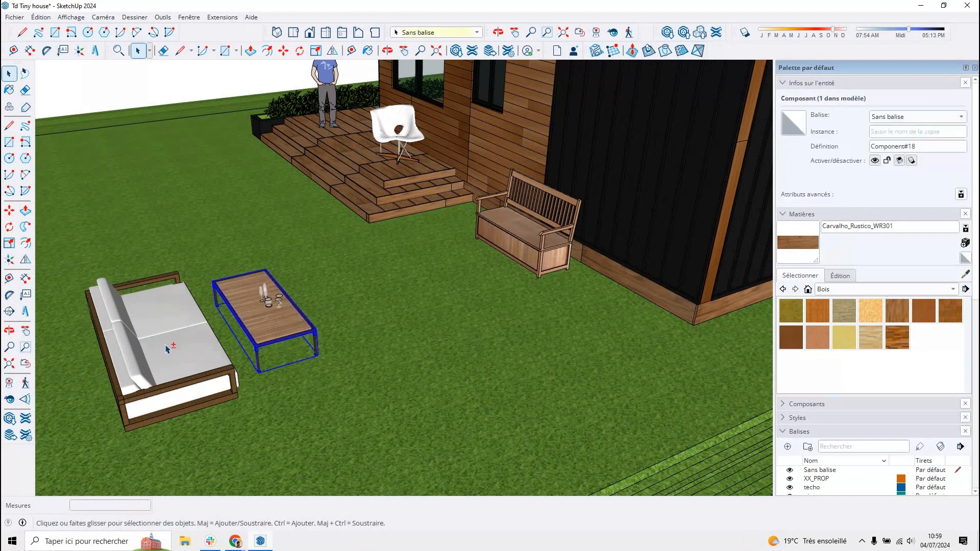
left_click(212, 359, "shift")
key("m")
left_click(257, 389)
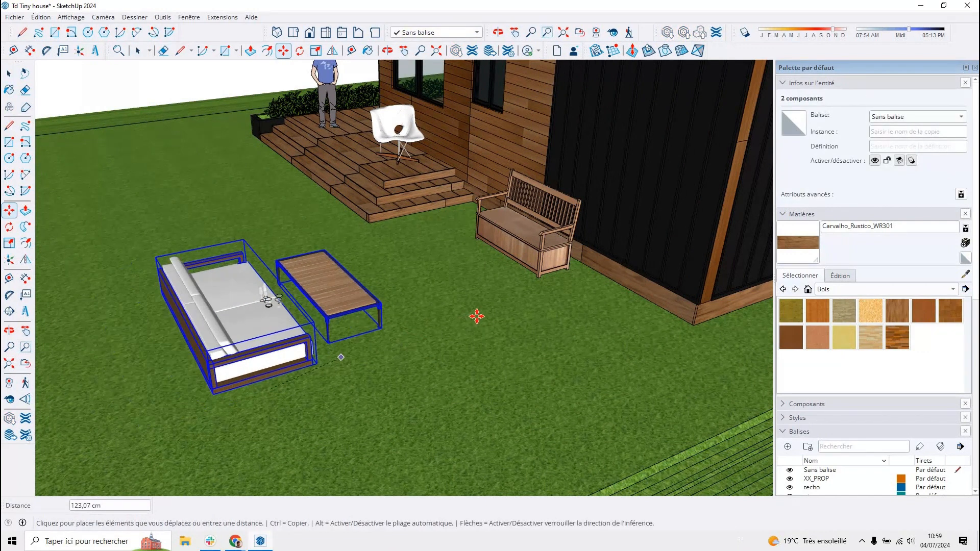
left_click(448, 339)
key("space")
Delete the loose glassware left behind by the coffee table when the furniture was moved.
middle_click_drag(448, 340, 553, 228)
left_click(518, 369)
scroll(519, 371, "up", 4)
key("Delete")
scroll(519, 371, "down", 2)
scroll(558, 251, "down", 3)
scroll(558, 252, "up", 3)
middle_click_drag(669, 202, 551, 168)
scroll(553, 253, "up", 2)
middle_click_drag(510, 202, 525, 228)
scroll(524, 228, "down", 3)
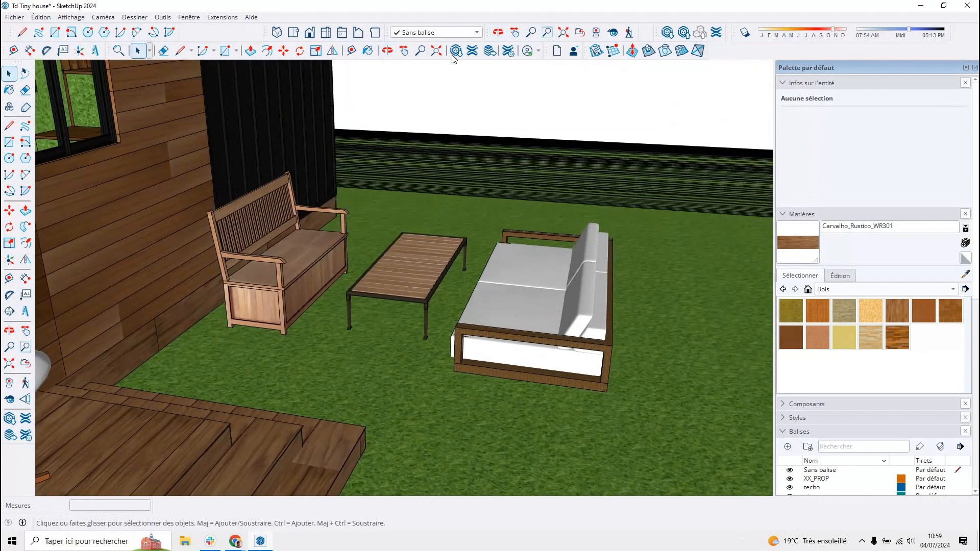
Search 3D Warehouse for "tecta lot" and examine the page of the 4.9 MB TECTA Lot Table model.
left_click(456, 50)
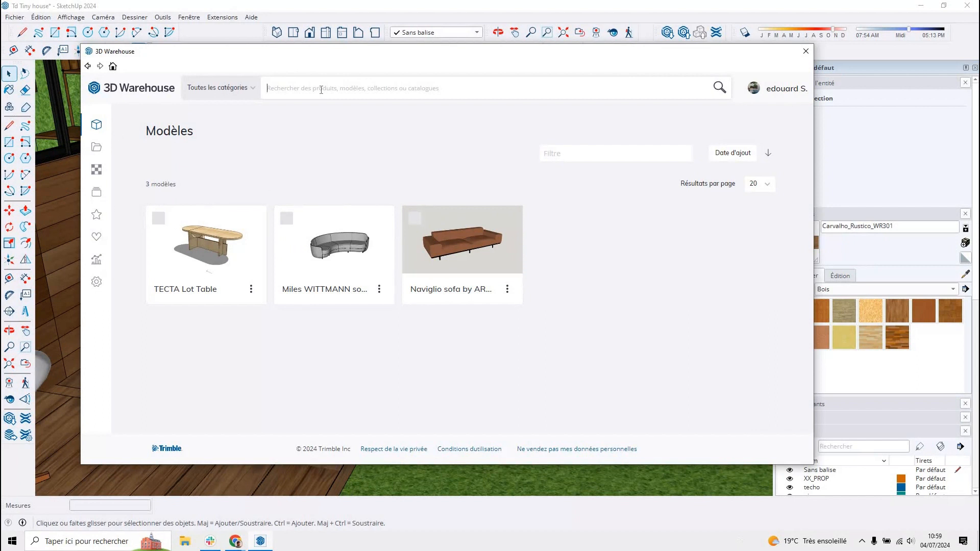
type("tecta lot")
key("Return")
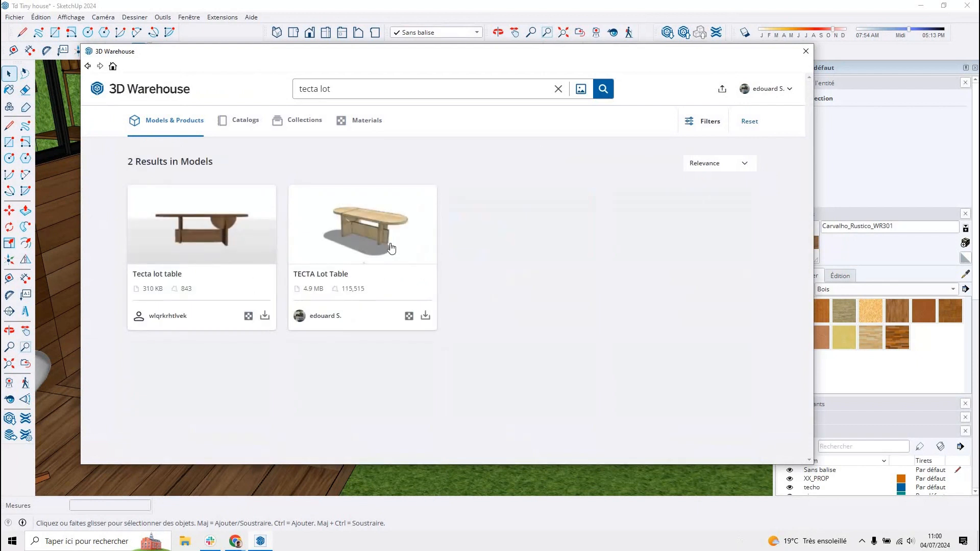
left_click(299, 242)
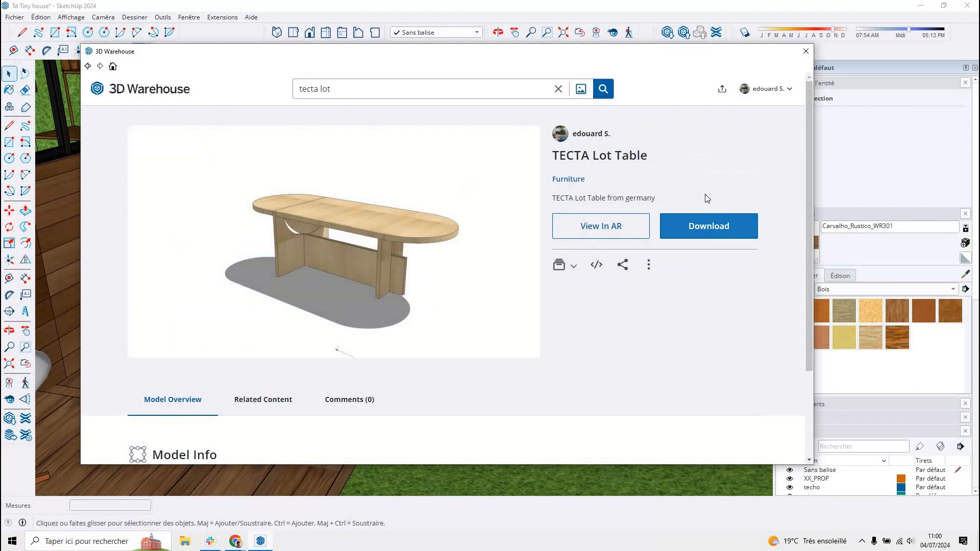
scroll(470, 208, "down", 4)
scroll(470, 208, "up", 4)
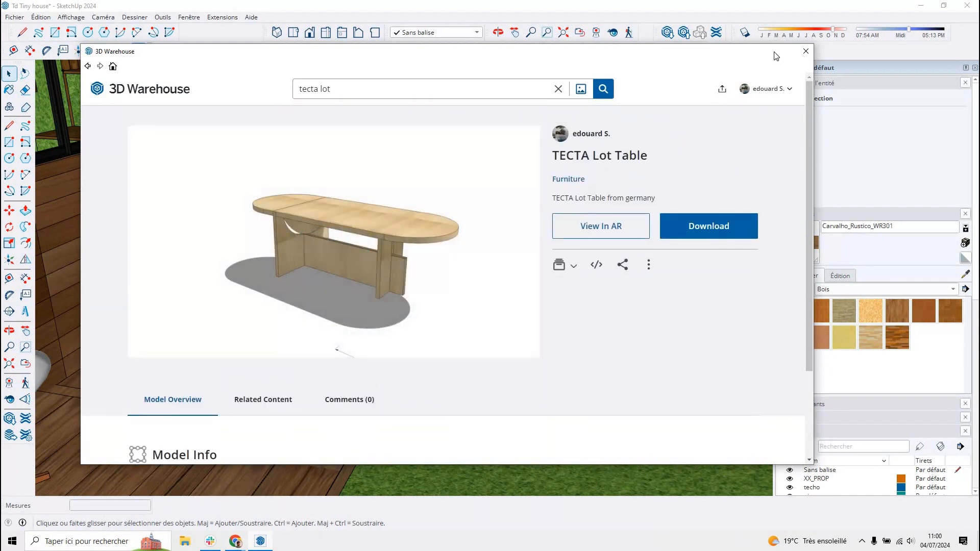
Leave the table's model page and look over the 3D Warehouse home page.
left_click_drag(388, 51, 327, 315)
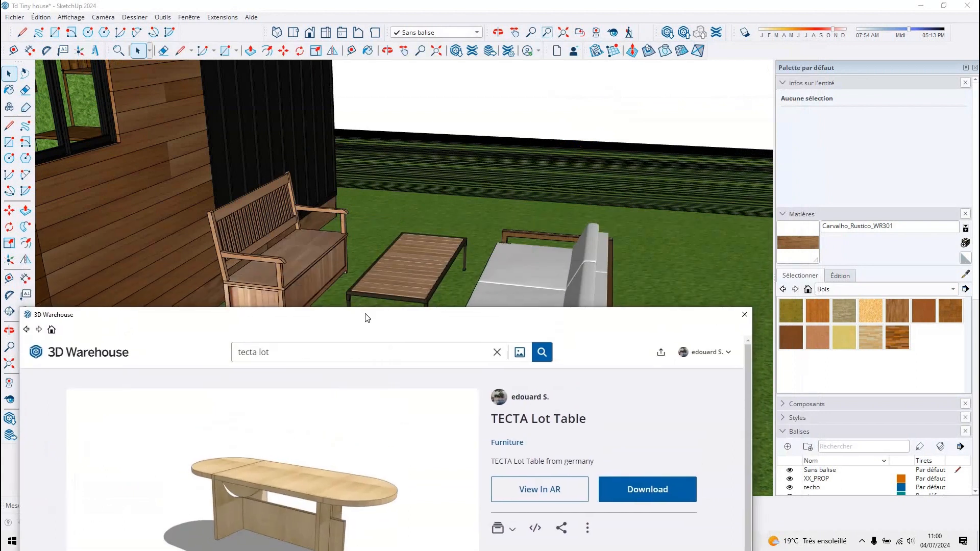
left_click_drag(603, 315, 642, 88)
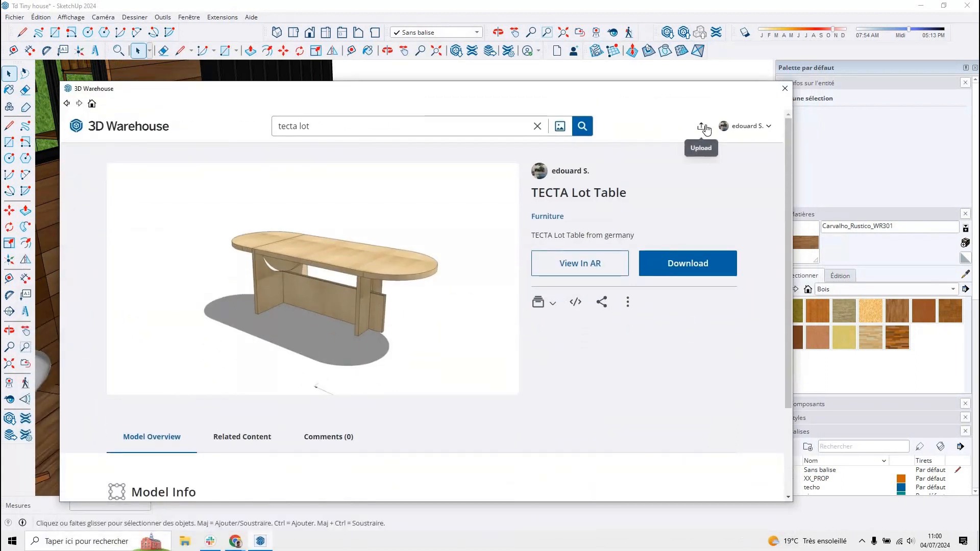
left_click_drag(684, 84, 705, 62)
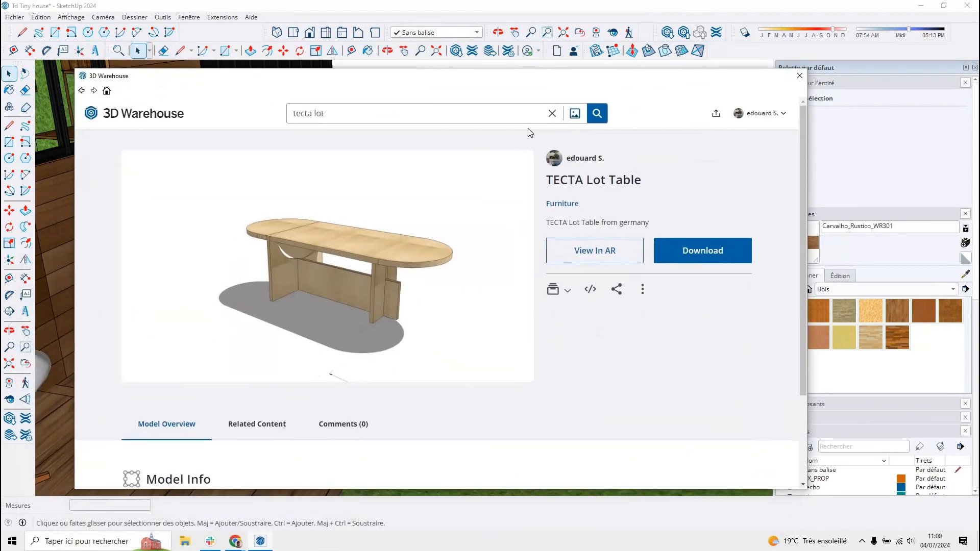
left_click_drag(606, 171, 639, 171)
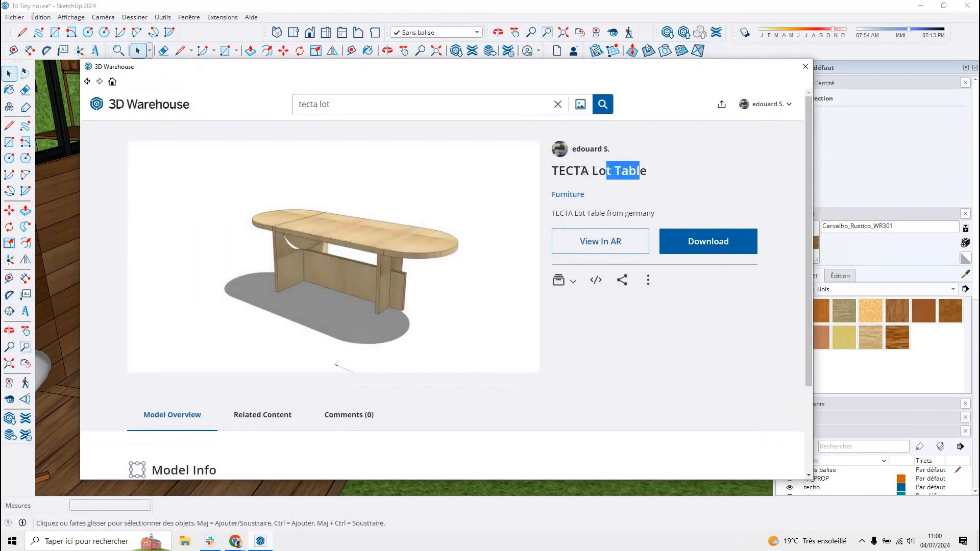
left_click(564, 204)
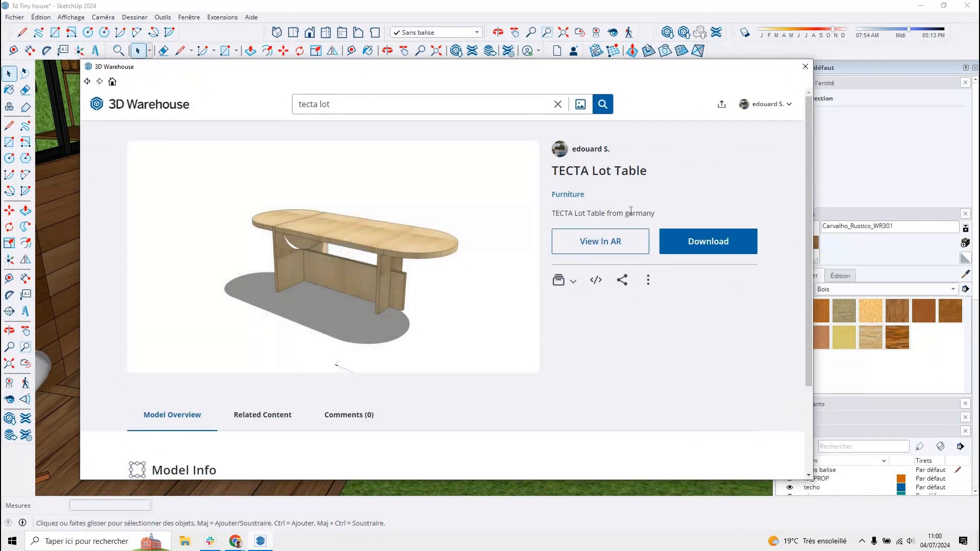
left_click(139, 100)
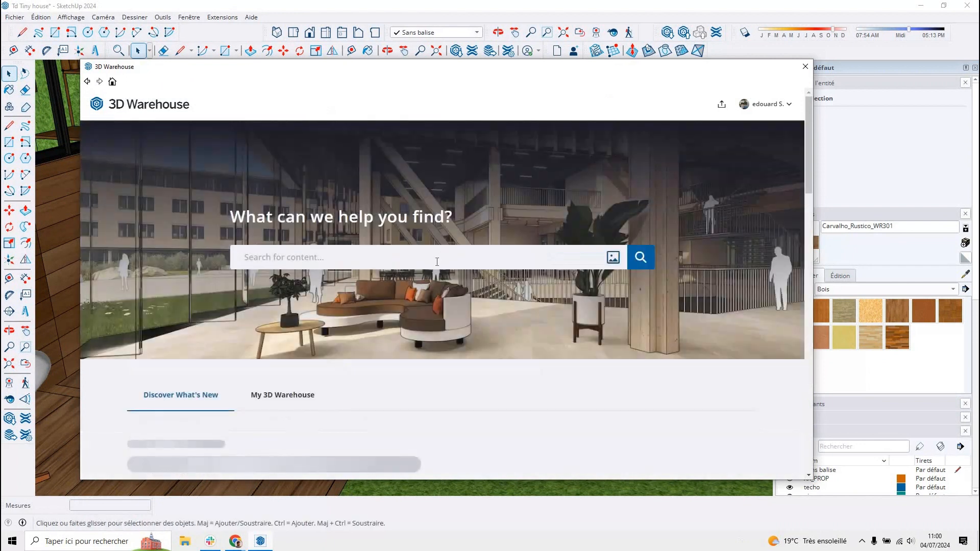
scroll(301, 224, "down", 2)
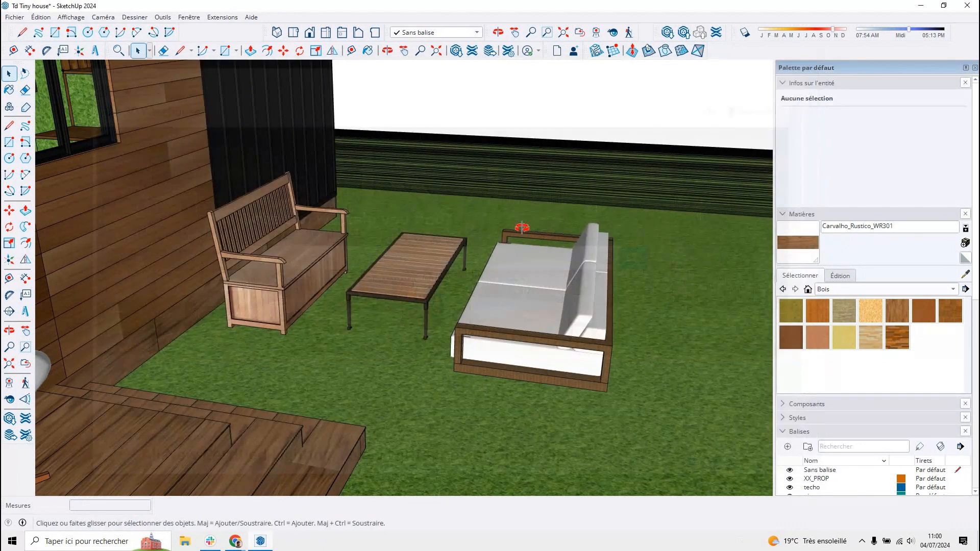
Examine the furnished exterior of the tiny house, from the whole plot to the terrace chair, bench, coffee table and sofa.
mouse_move(521, 228)
middle_mouse_down()
mouse_move(514, 259)
mouse_move(610, 207)
middle_mouse_up()
scroll(610, 208, "down", 5)
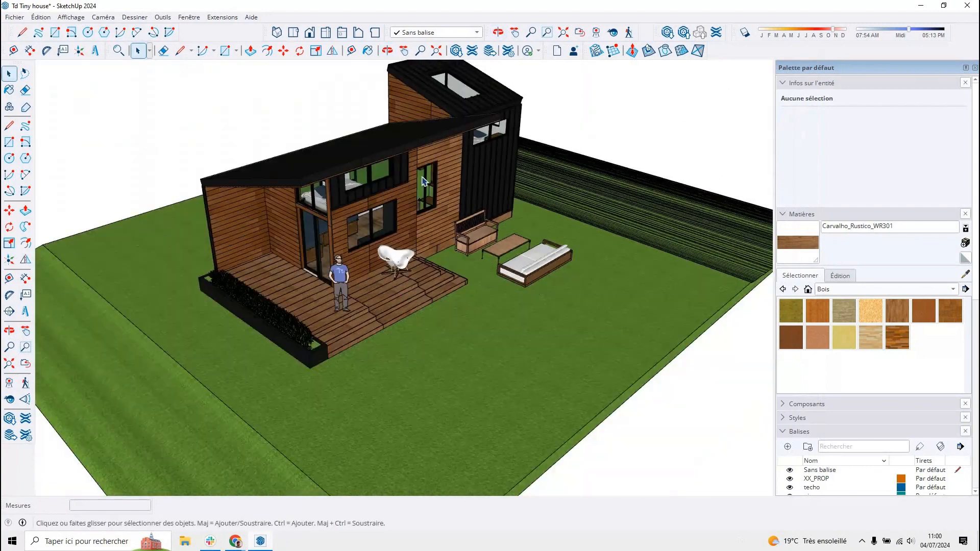
scroll(423, 179, "down", 2)
scroll(427, 228, "up", 3)
middle_click_drag(417, 209, 344, 156)
scroll(343, 156, "up", 3)
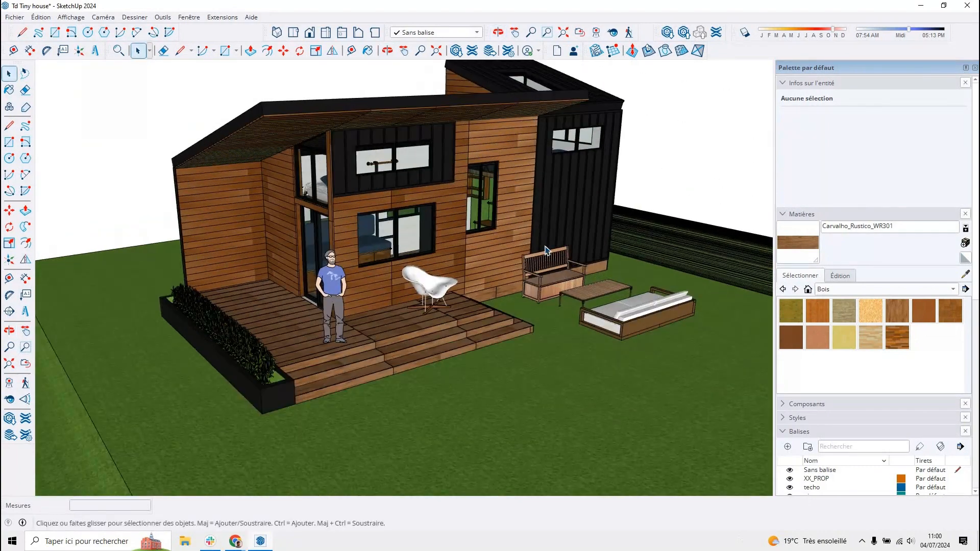
scroll(534, 264, "down", 1)
scroll(546, 259, "up", 3)
middle_click_drag(391, 241, 204, 258)
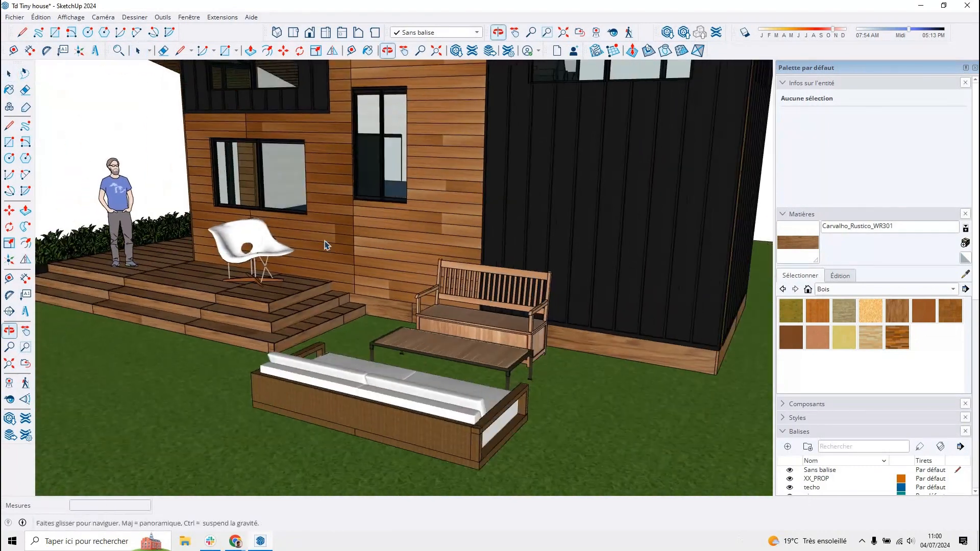
scroll(521, 262, "down", 2)
middle_click_drag(515, 263, 367, 266)
scroll(541, 312, "up", 3)
middle_click_drag(536, 310, 444, 256)
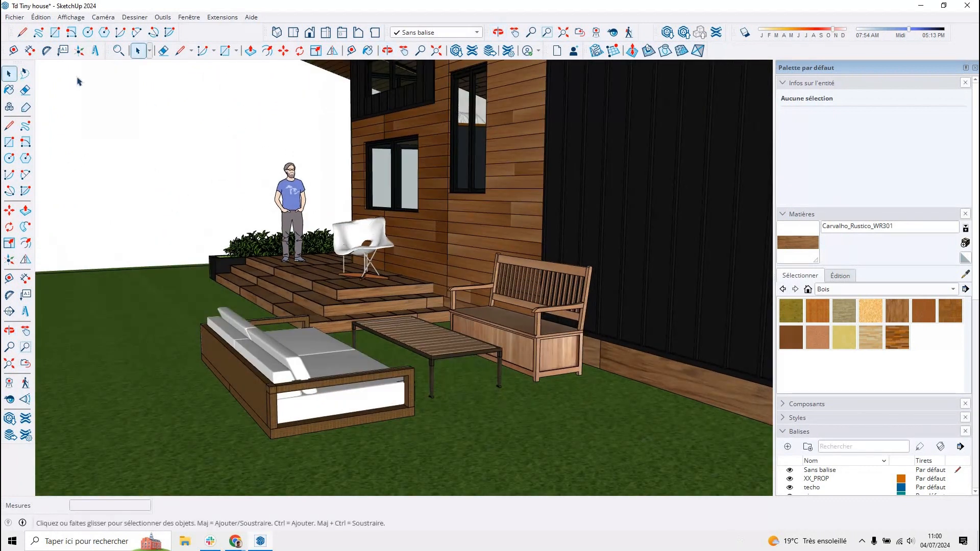